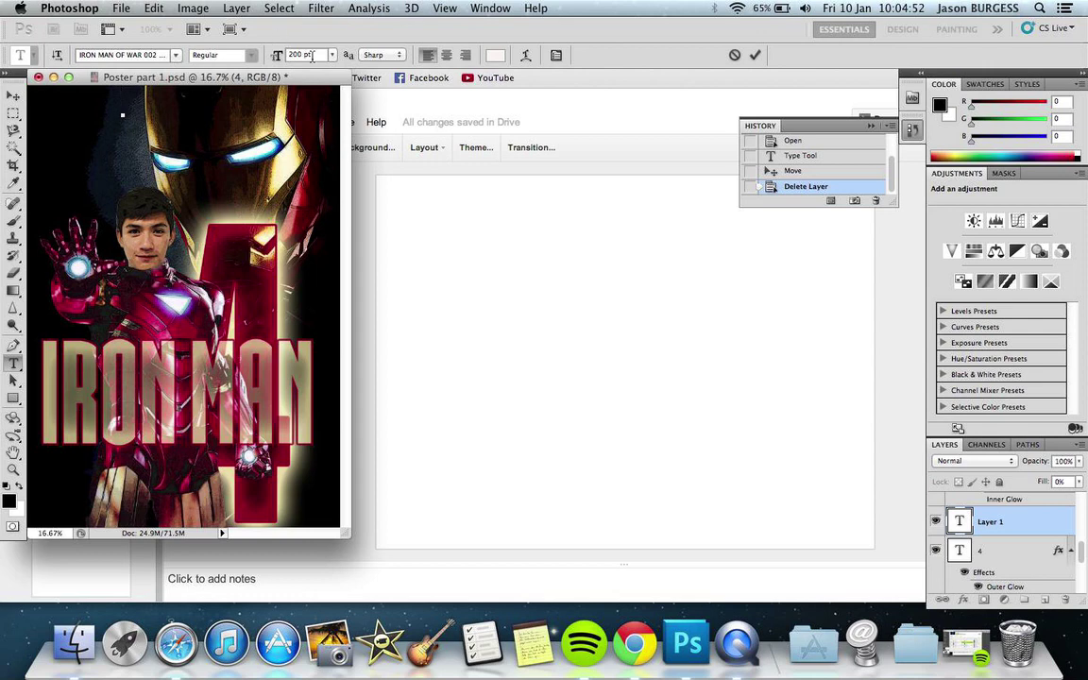
text(JASON)
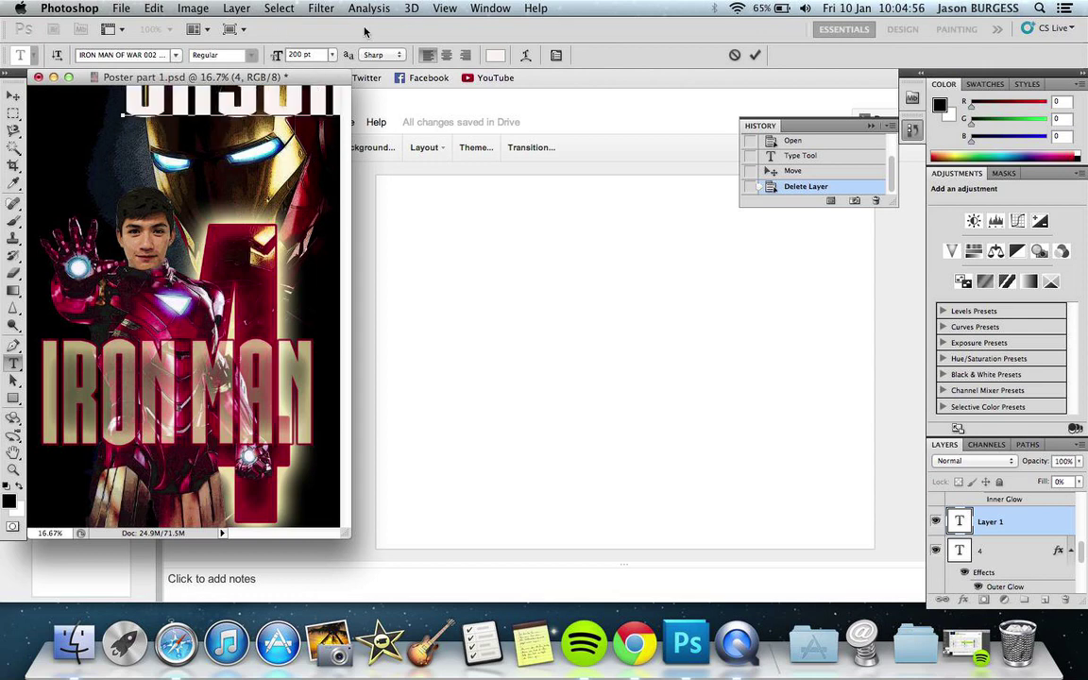
key(BackSpace)
key(BackSpace)
key(BackSpace)
key(BackSpace)
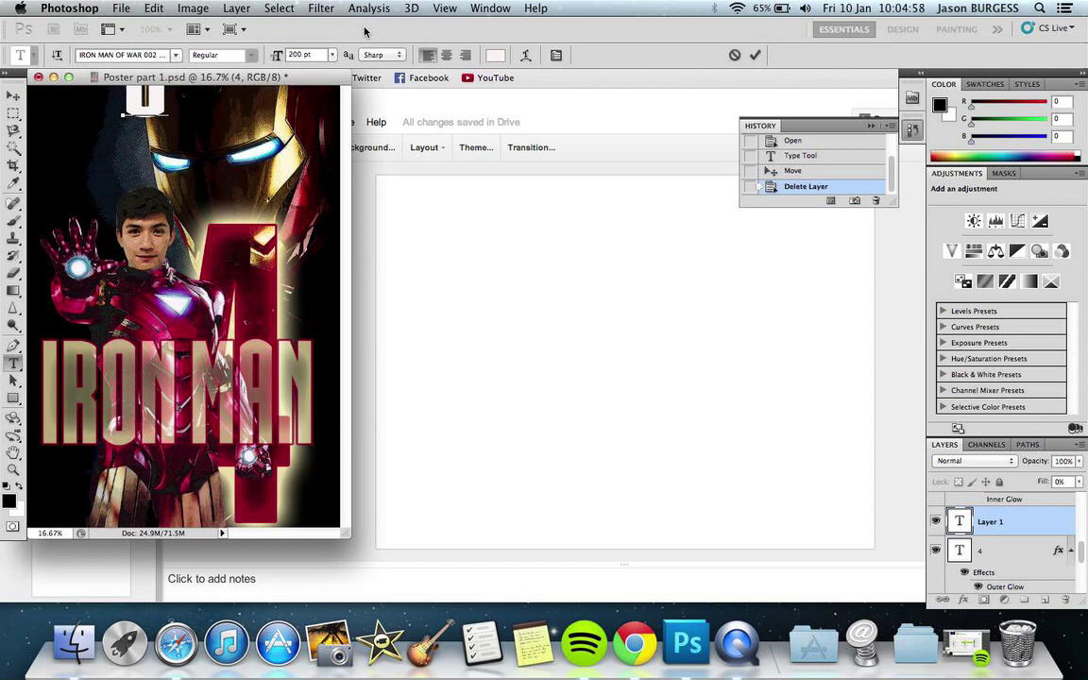
key(BackSpace)
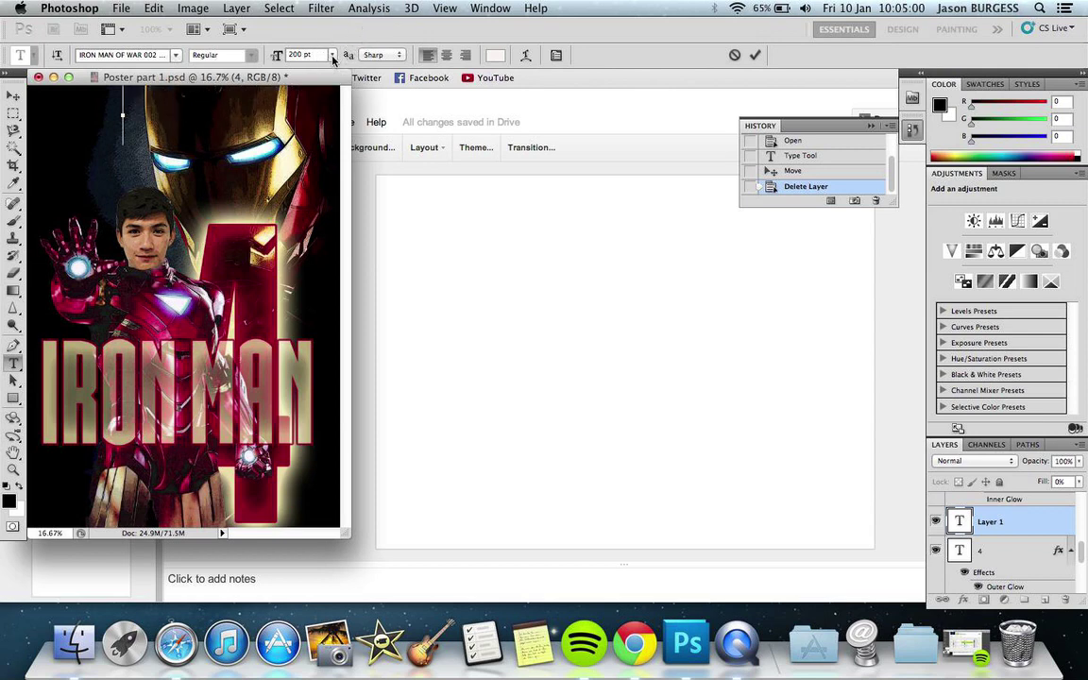
Add the actor's full name to the poster as 30 pt text and move it to the poster's upper-left corner
click(333, 57)
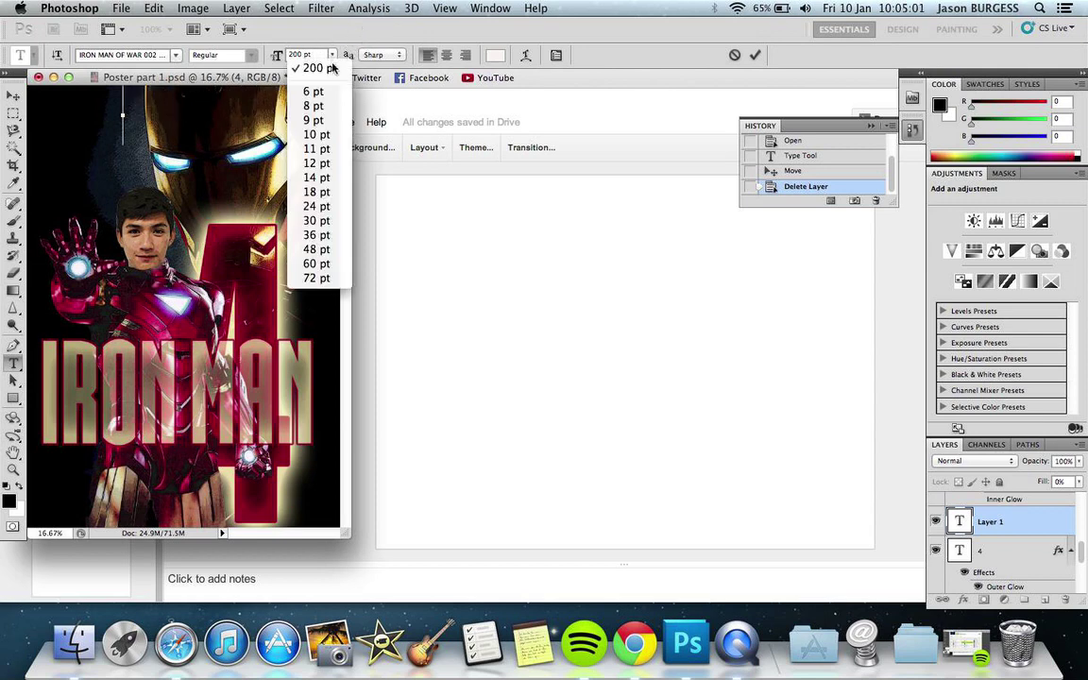
click(325, 166)
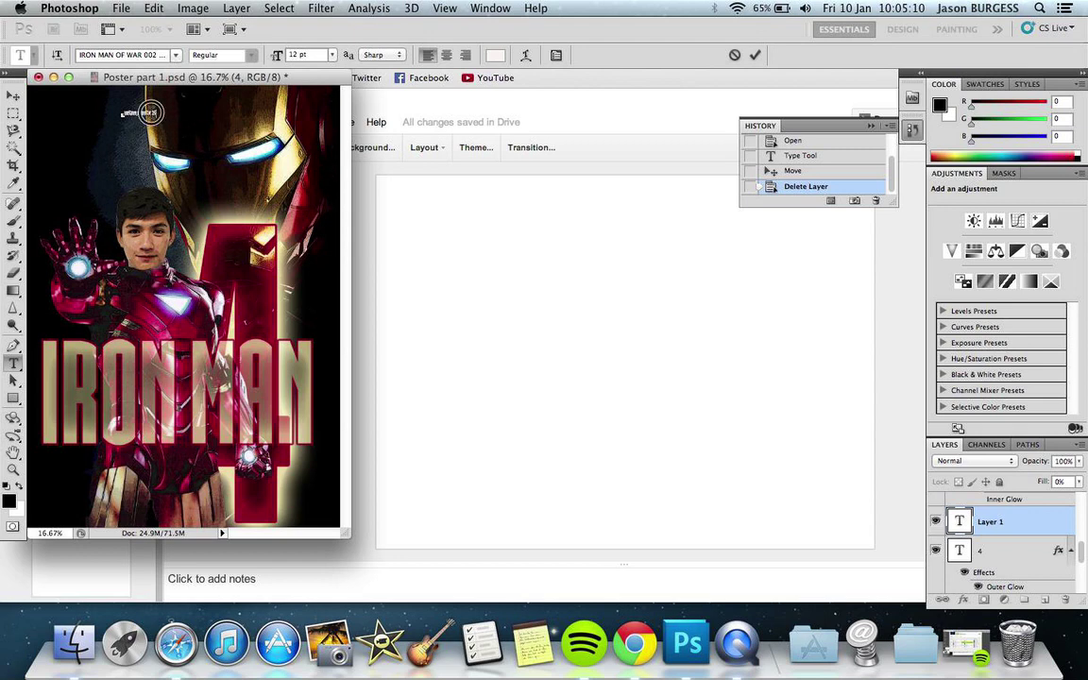
mouse_move(137, 114)
mouse_down()
mouse_move(155, 114)
mouse_move(123, 114)
mouse_up()
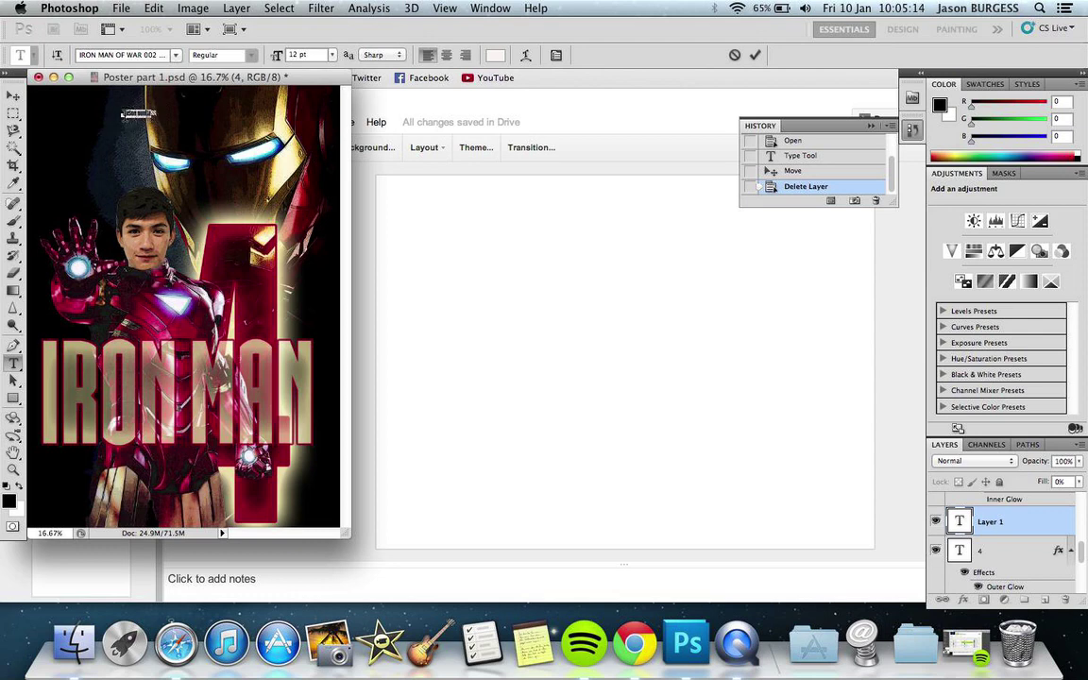
click(180, 112)
click(332, 54)
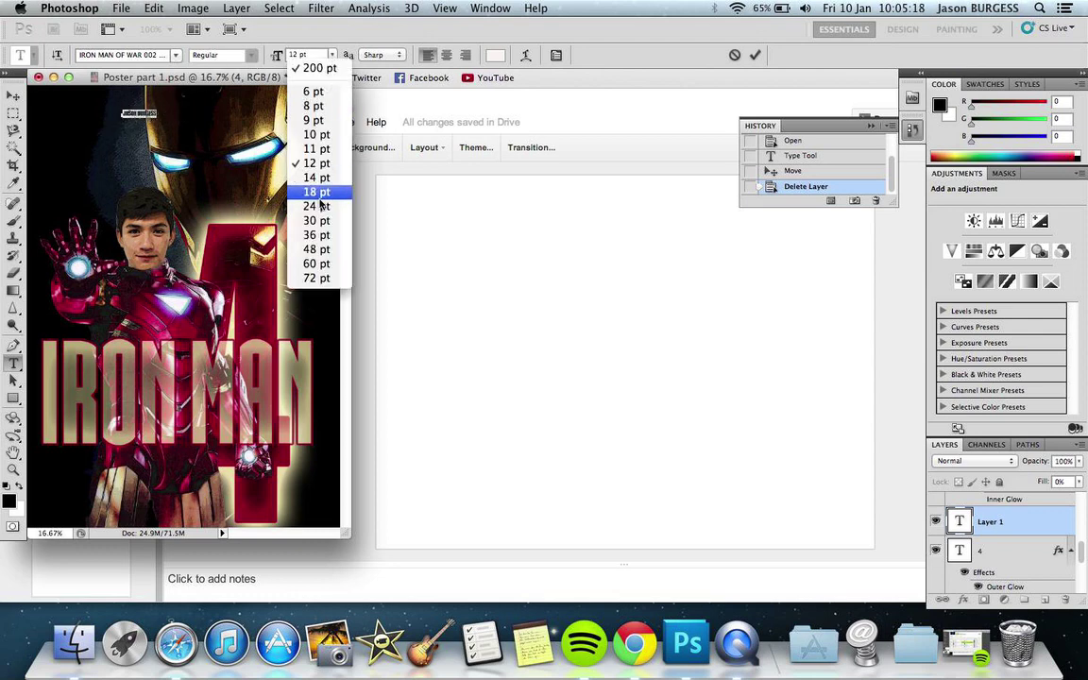
click(315, 220)
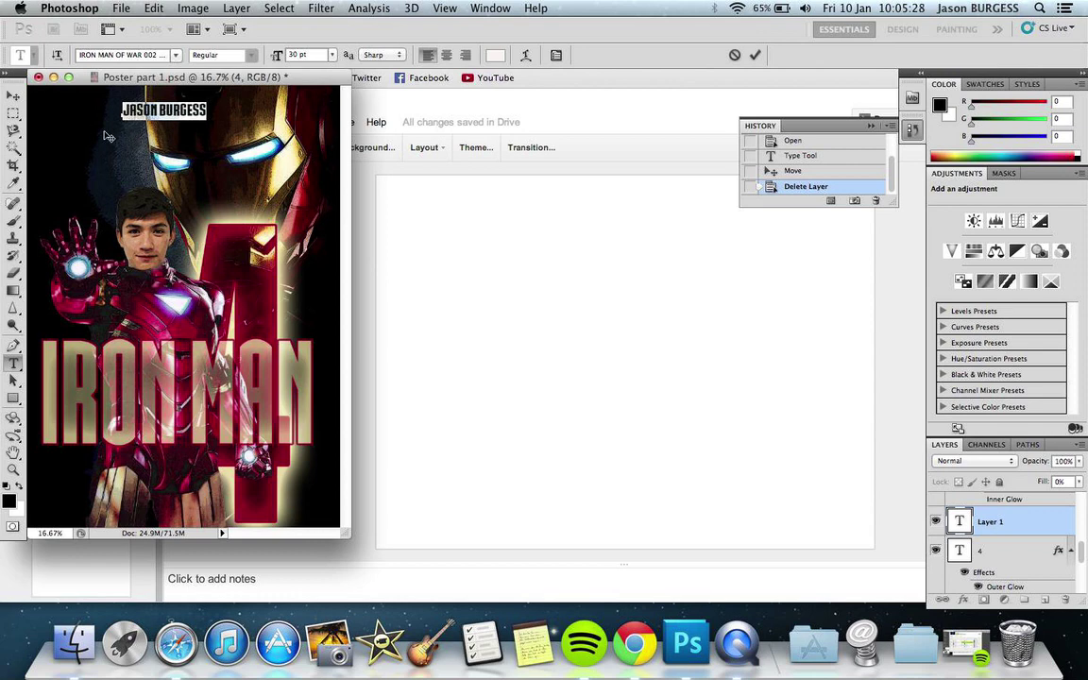
click(14, 95)
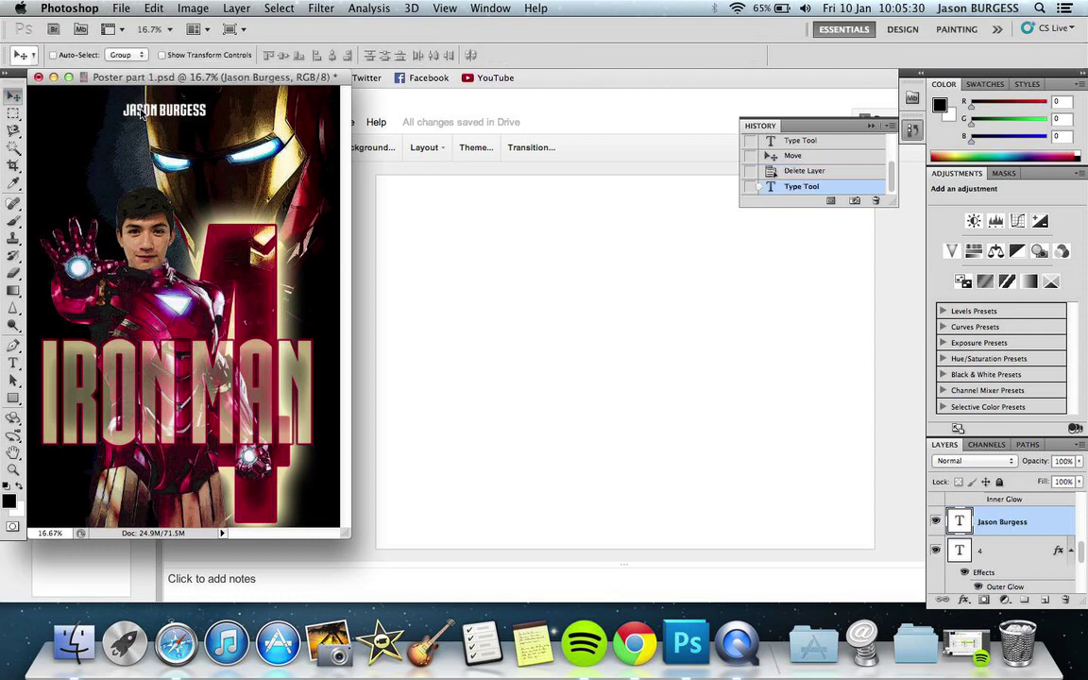
drag(171, 104, 72, 100)
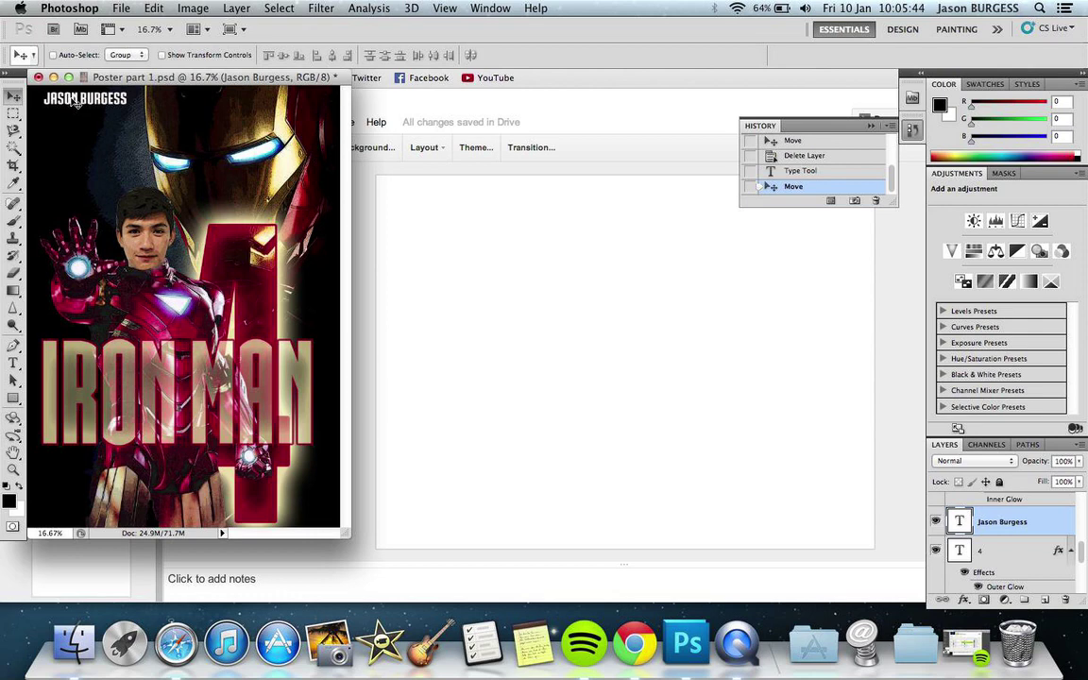
click(13, 365)
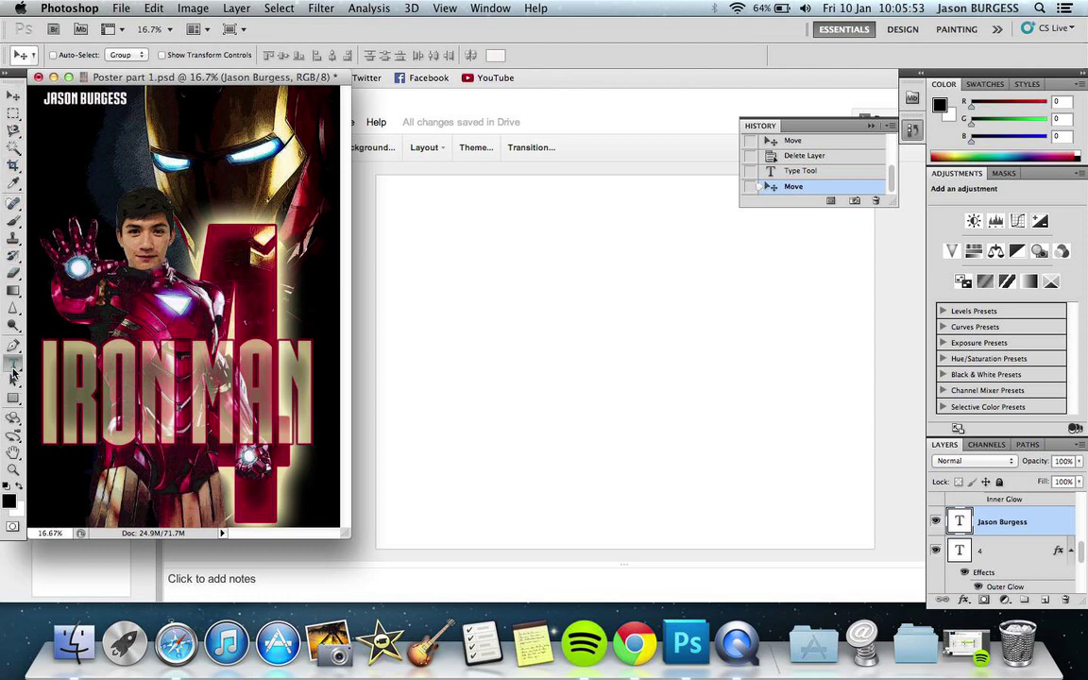
click(78, 478)
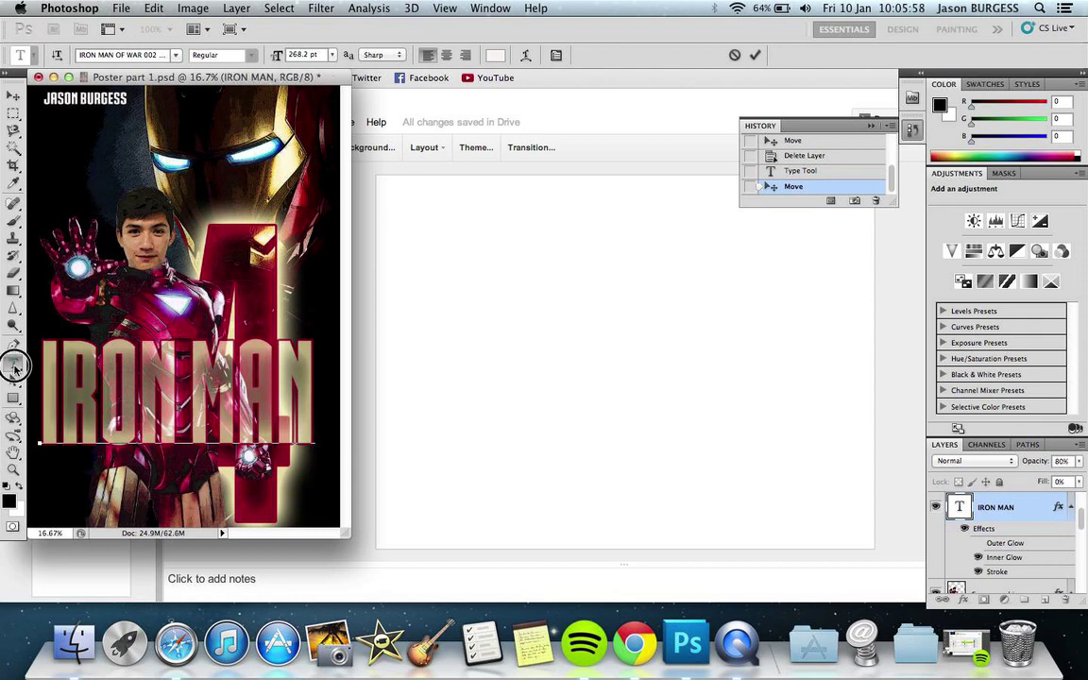
click(13, 95)
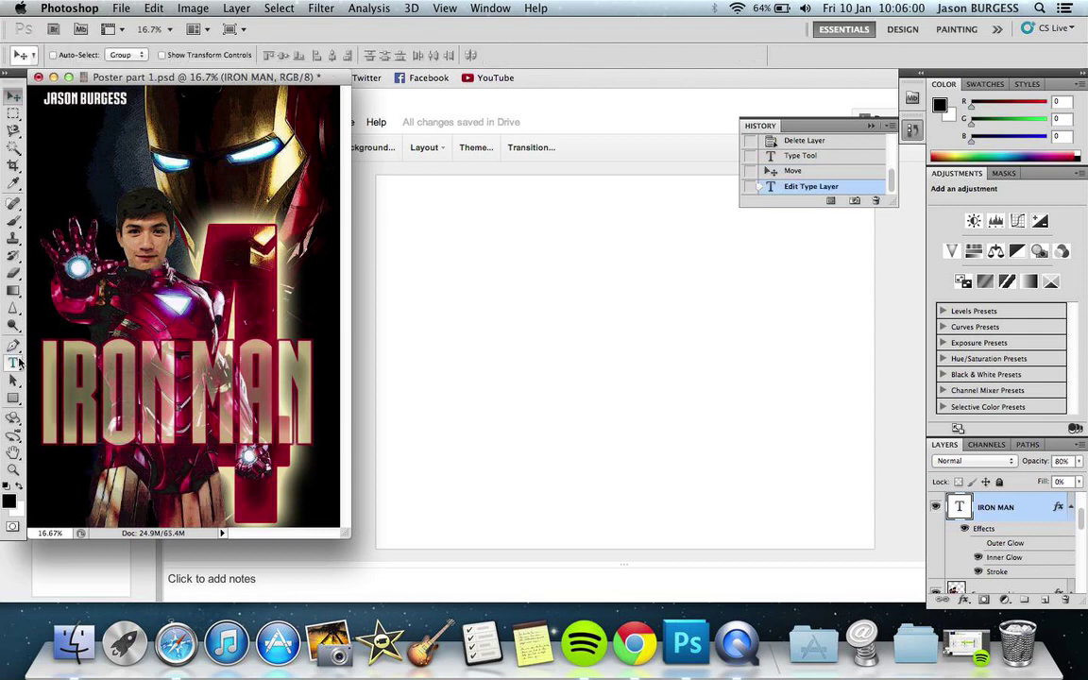
Add the tagline "The Iron Man Has a new Face..." as 48 pt text and move it just below the IRON MAN title
click(14, 365)
click(70, 144)
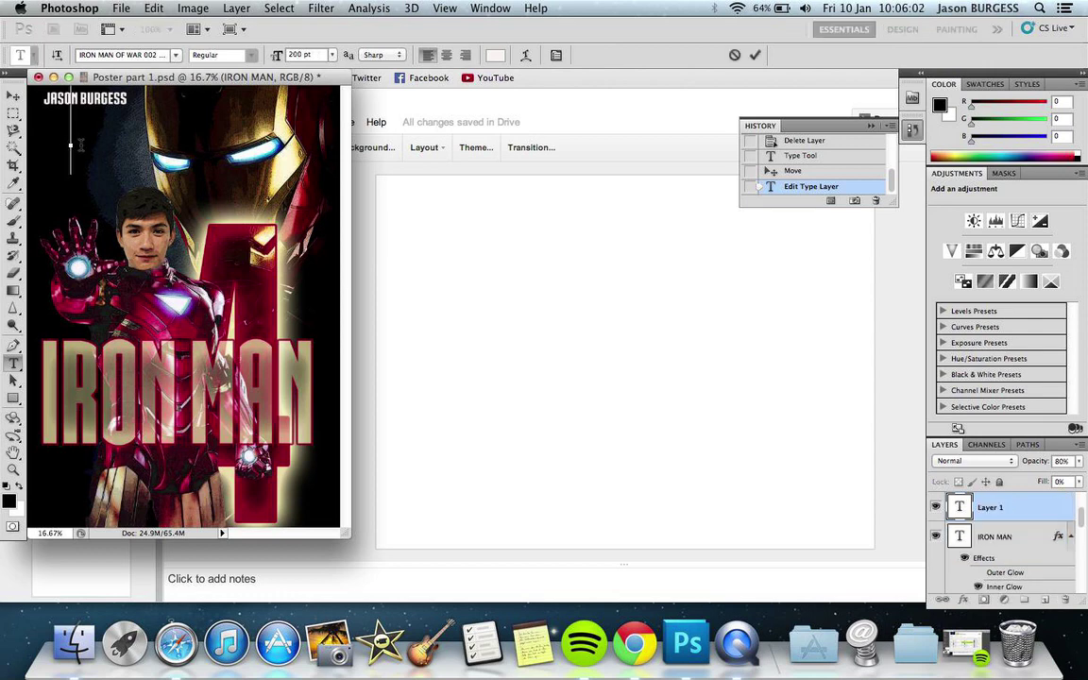
click(333, 54)
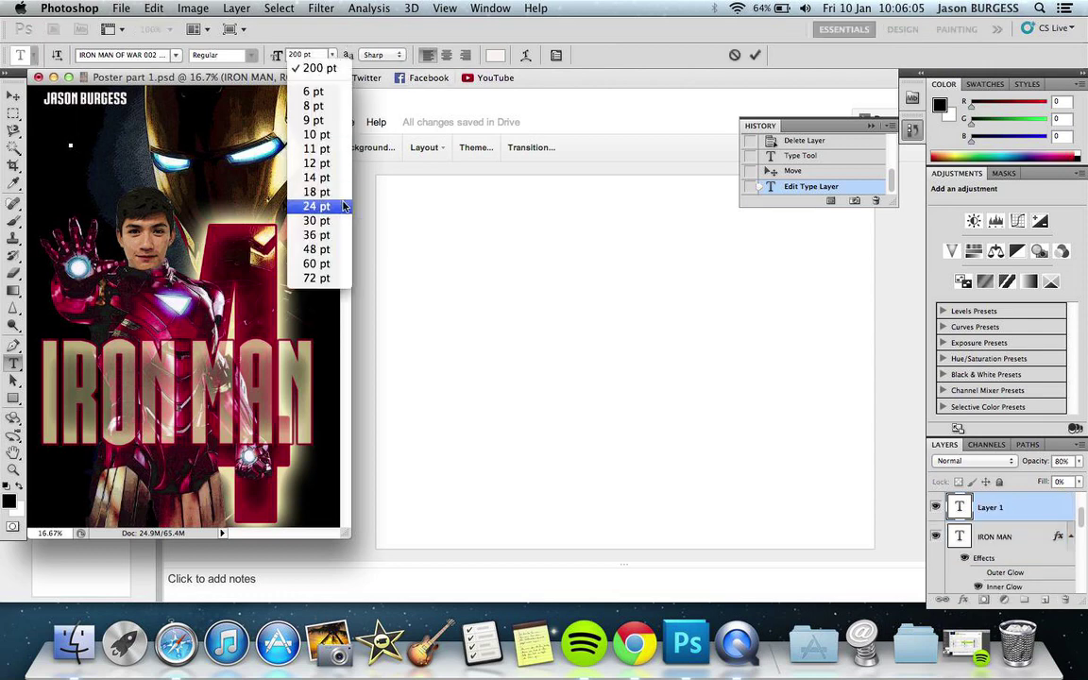
click(316, 249)
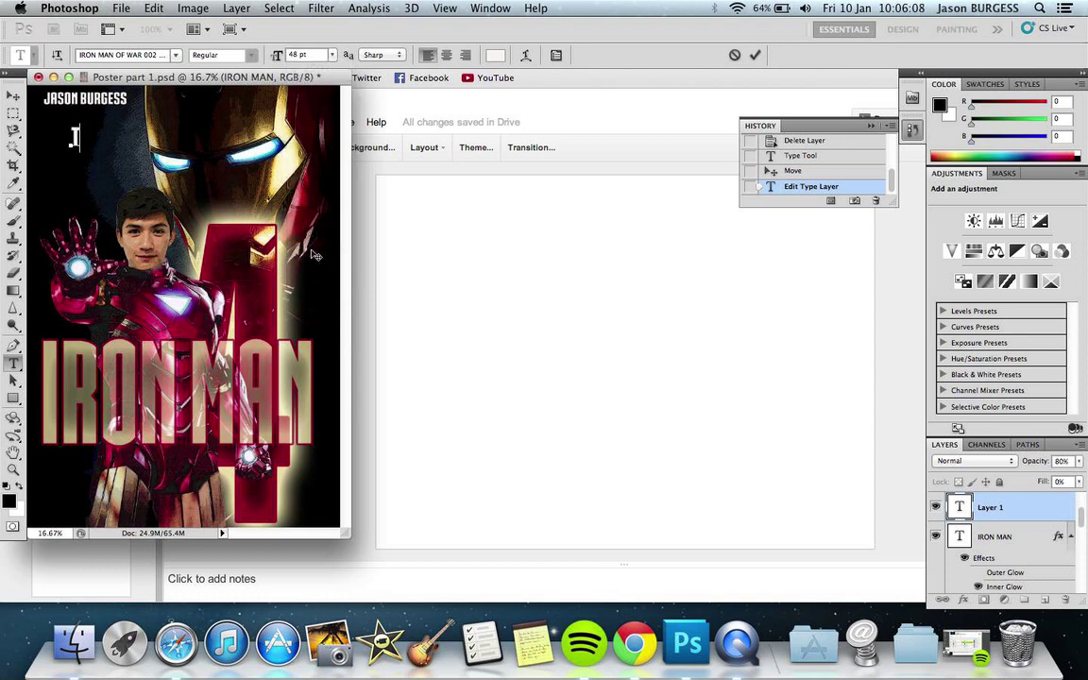
text(THE IRON MAN H)
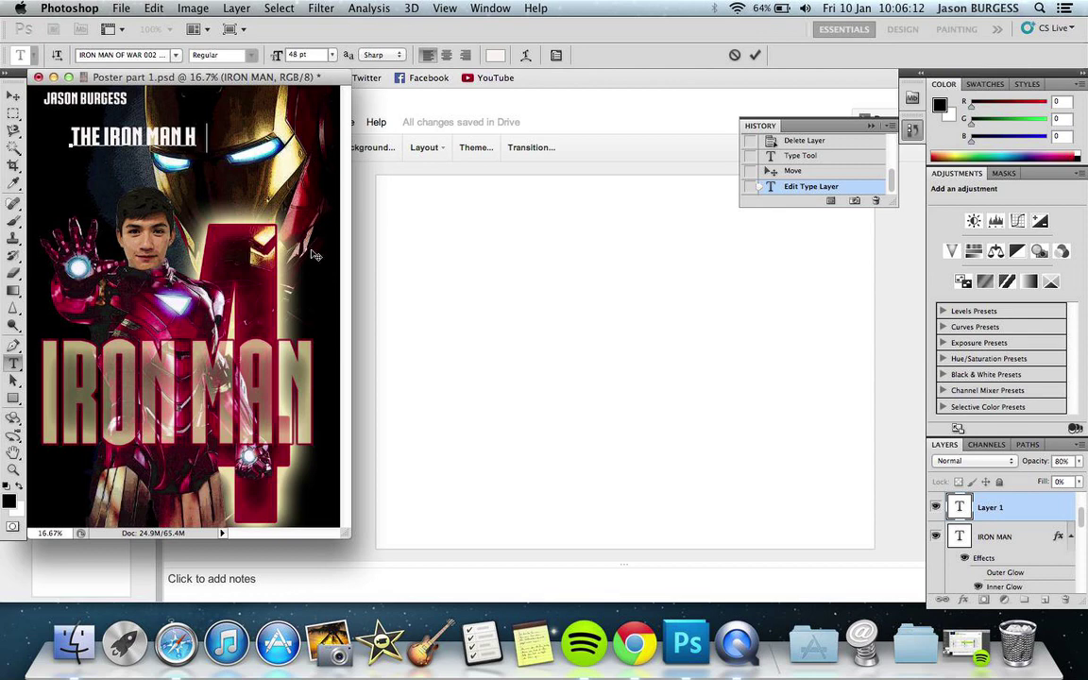
text(AS A NEW)
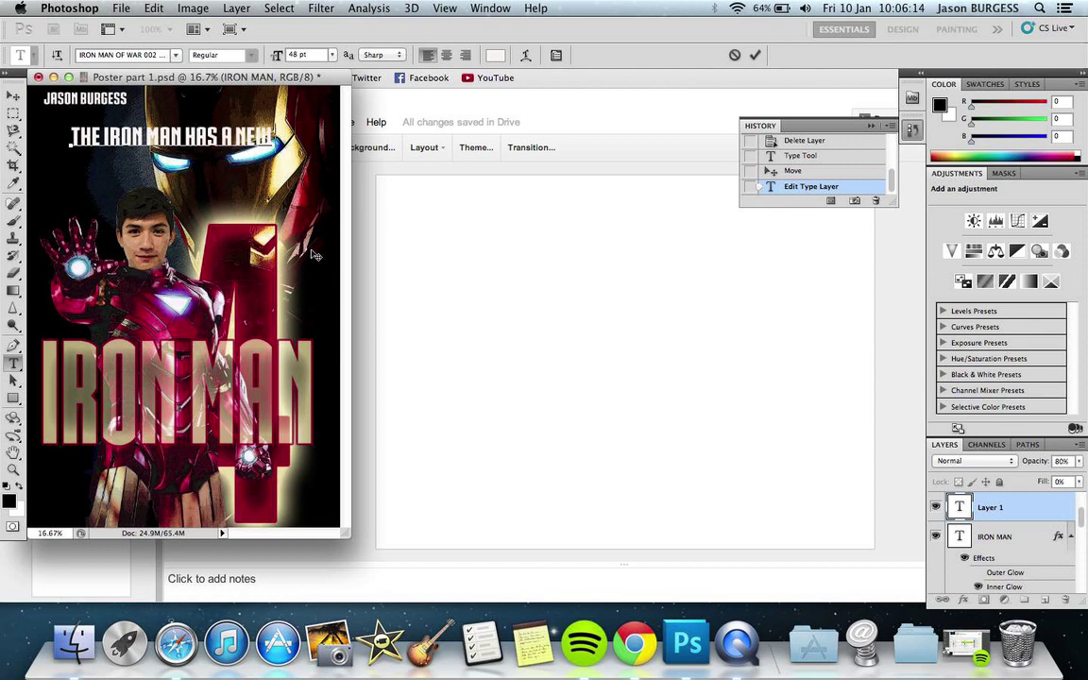
text( FACE..)
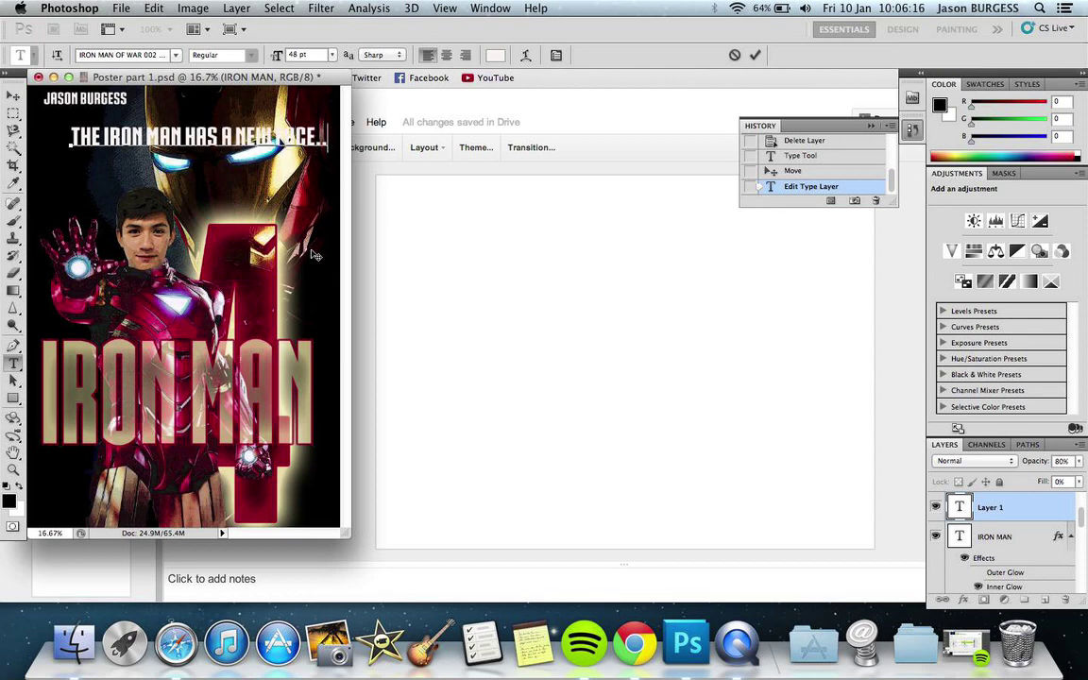
text(.)
click(12, 95)
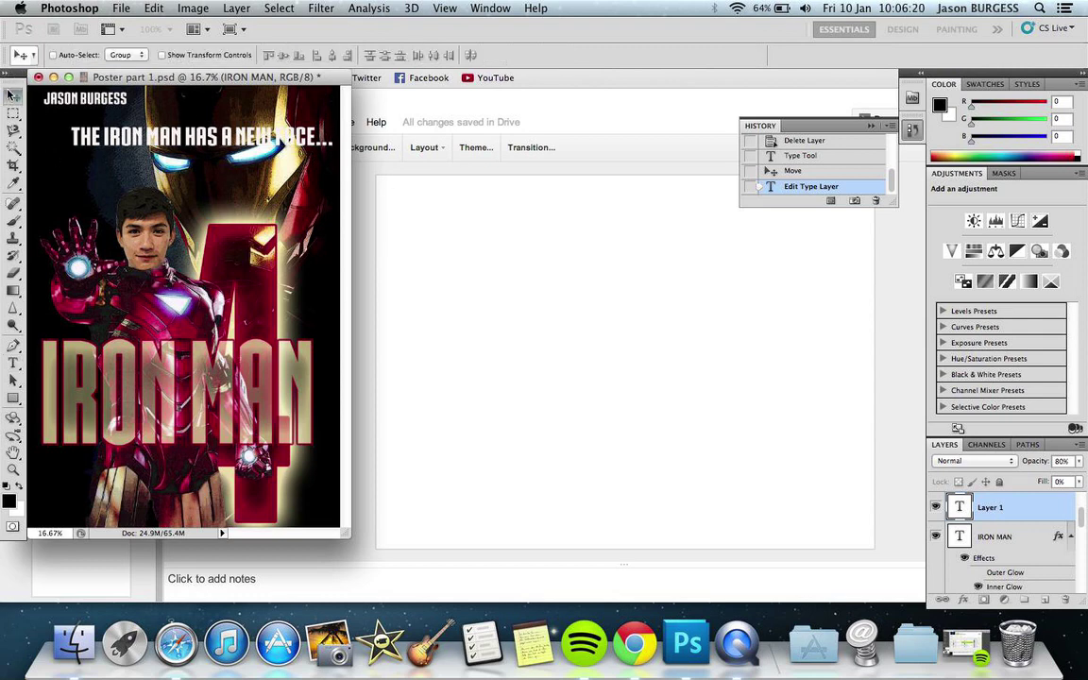
drag(133, 134, 130, 475)
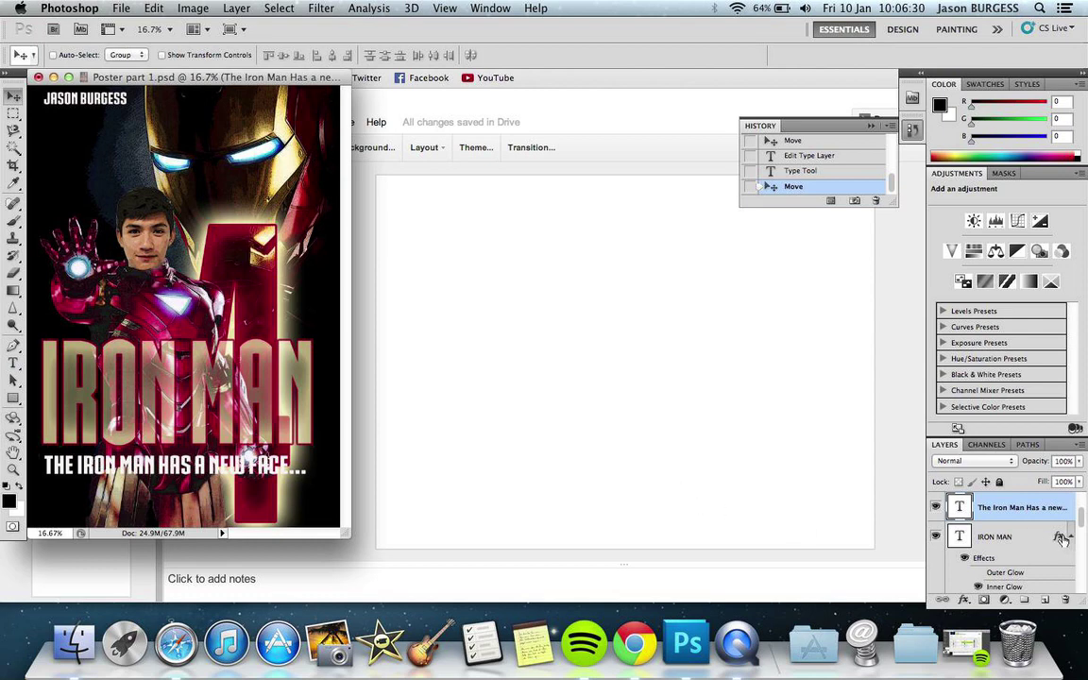
Toggle the Outer Glow effect of the IRON MAN title layer on and off to compare the look
click(979, 574)
click(979, 574)
click(979, 573)
click(978, 573)
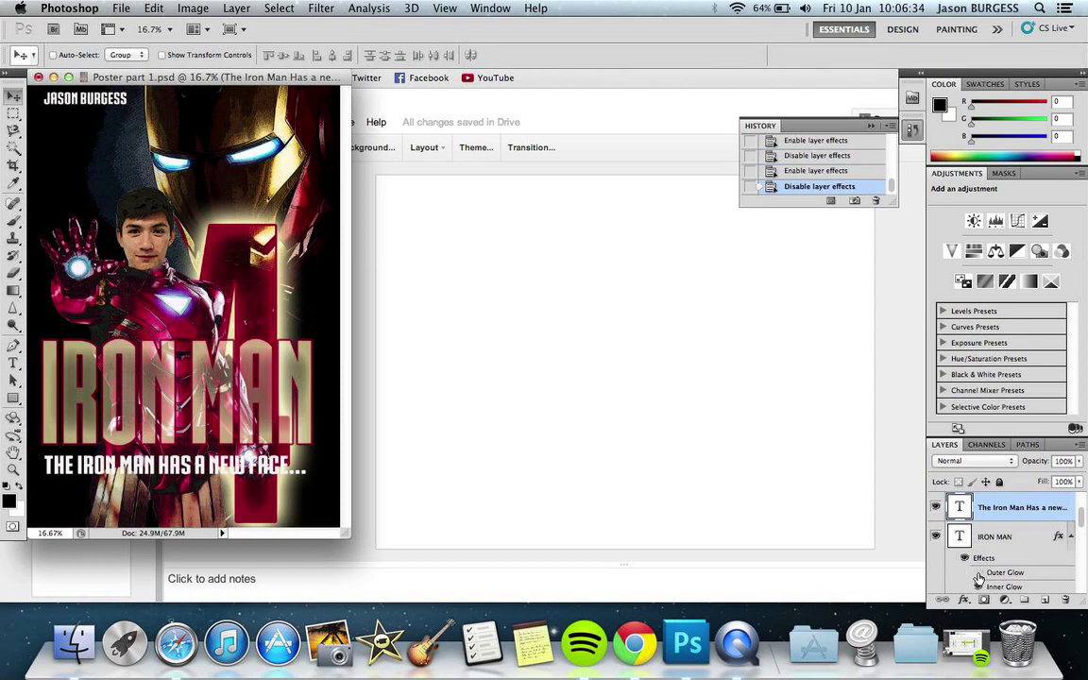
click(979, 574)
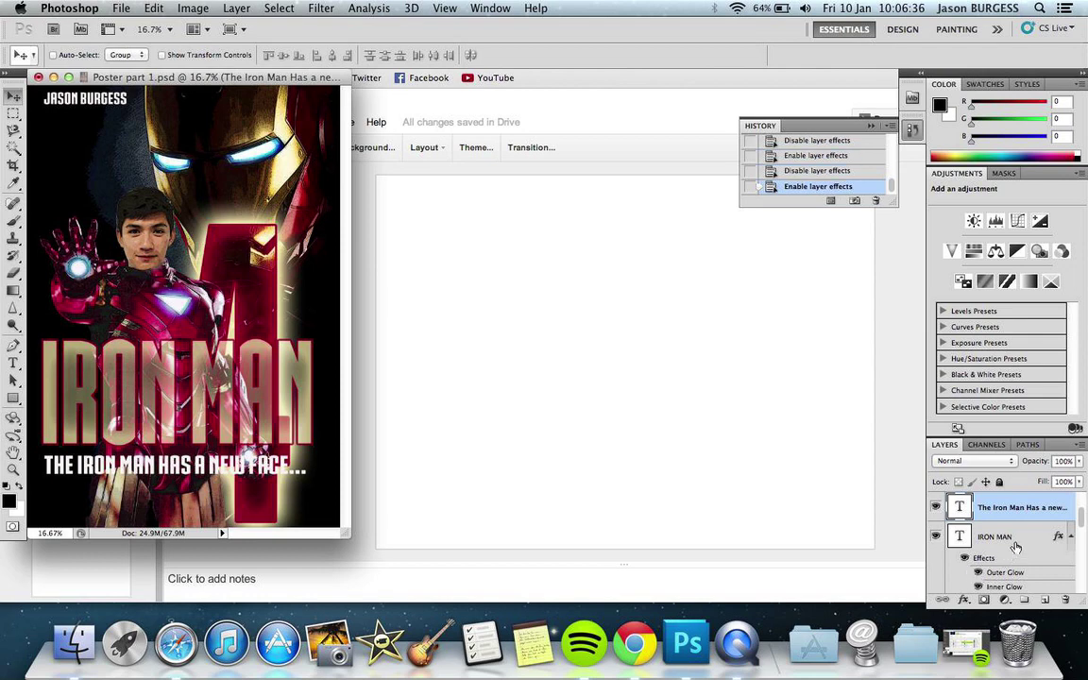
click(979, 573)
Copy the layer style of the "4" text layer
scroll(1063, 564, down, 3)
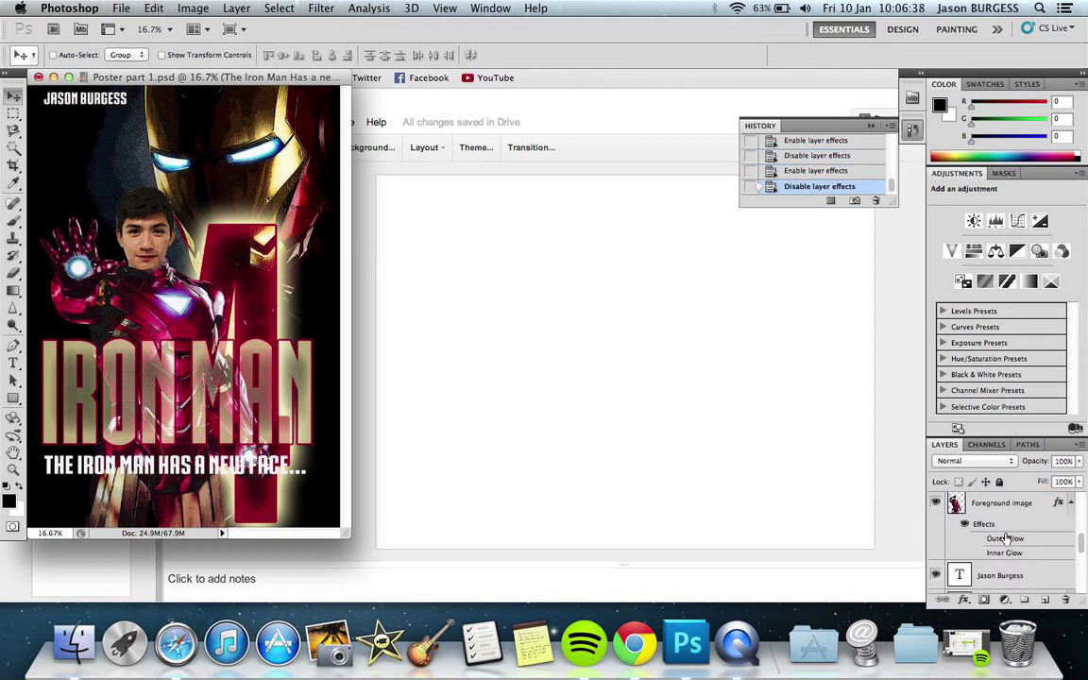
scroll(1053, 544, down, 5)
scroll(1039, 525, up, 3)
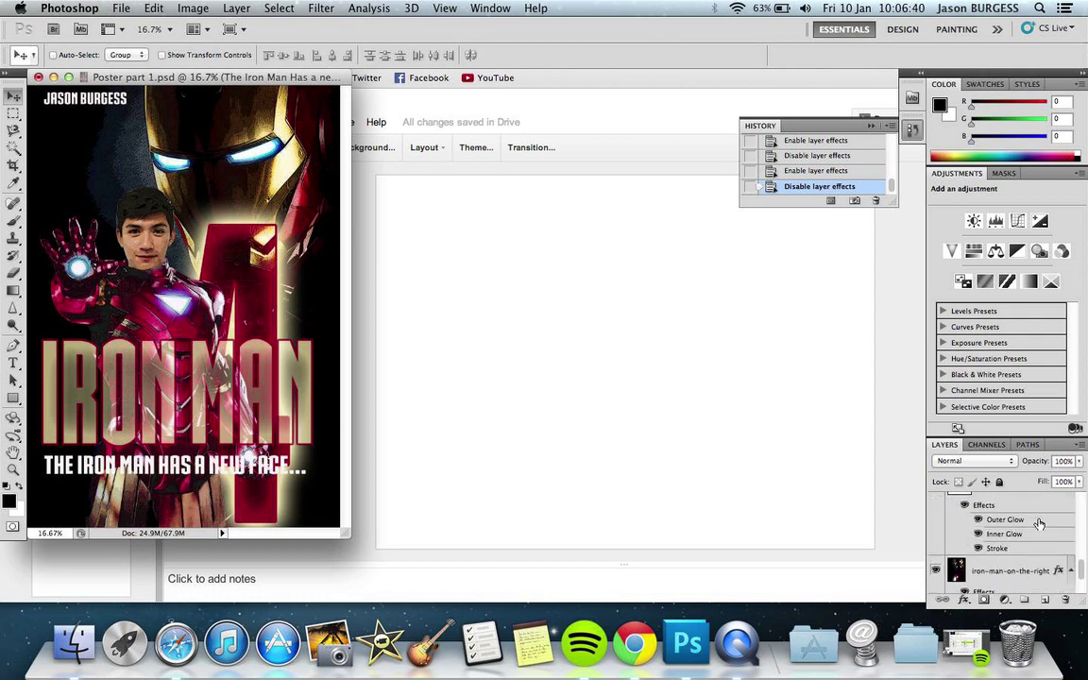
right_click(1064, 501)
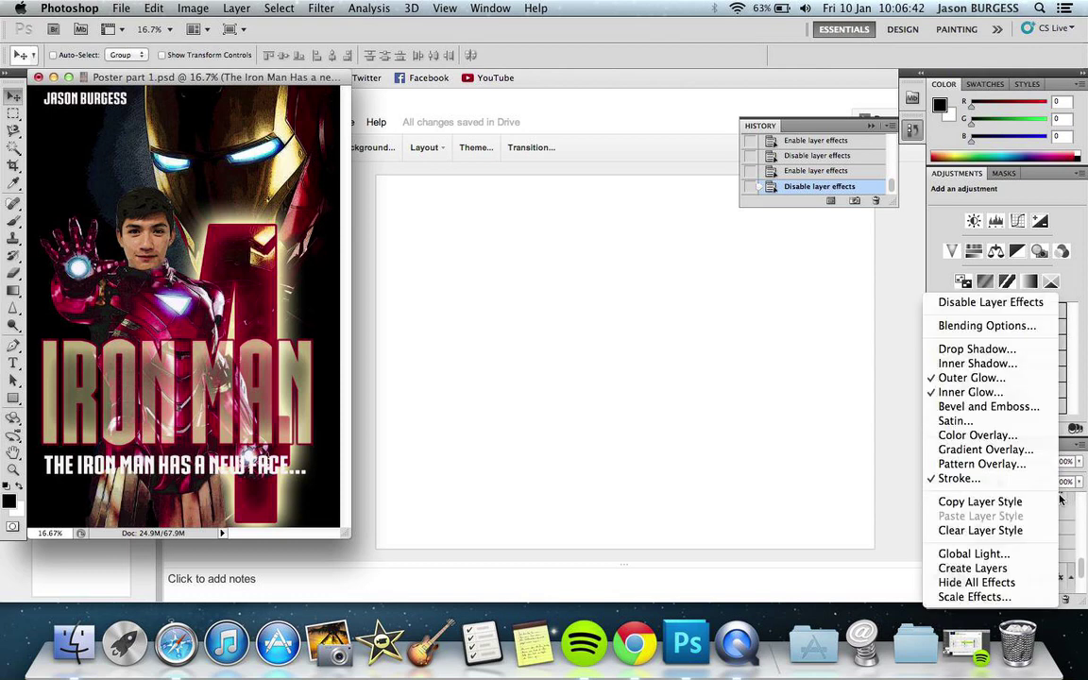
click(988, 504)
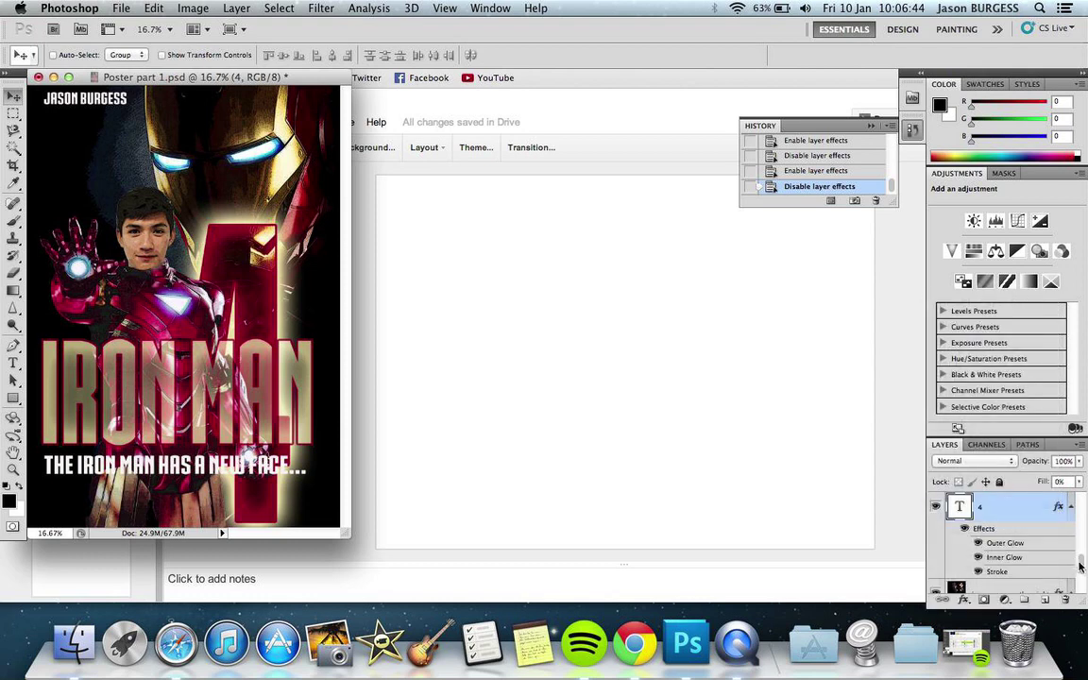
Paste the copied layer style onto the tagline text layer, undo the paste, and apply it again
drag(1084, 571, 1081, 518)
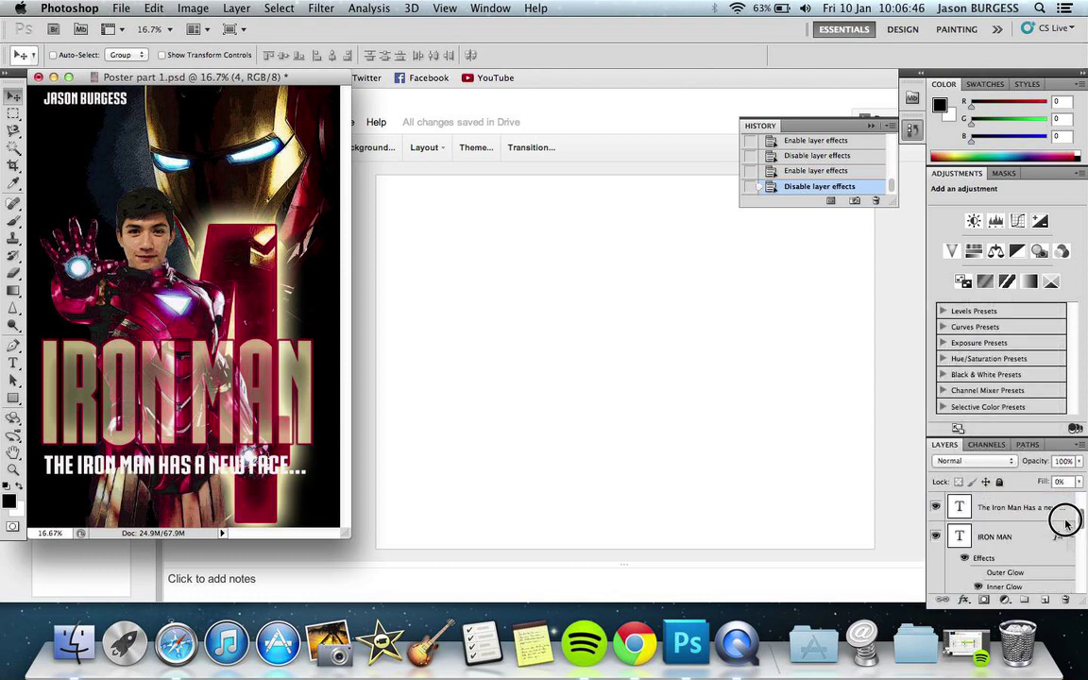
click(997, 511)
right_click(997, 511)
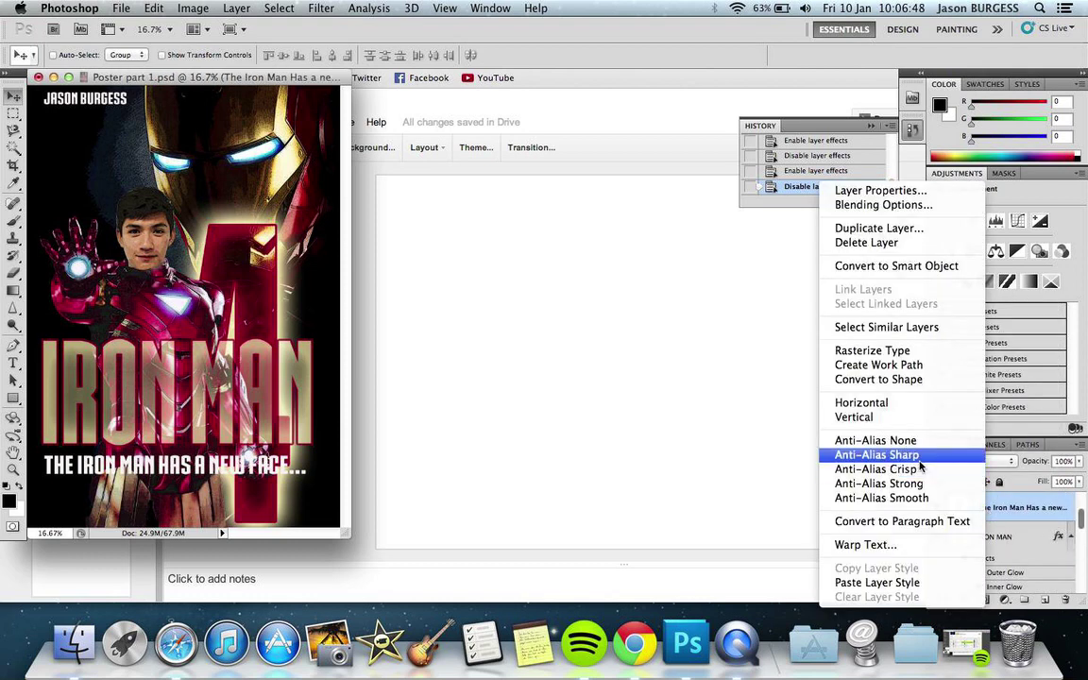
click(878, 582)
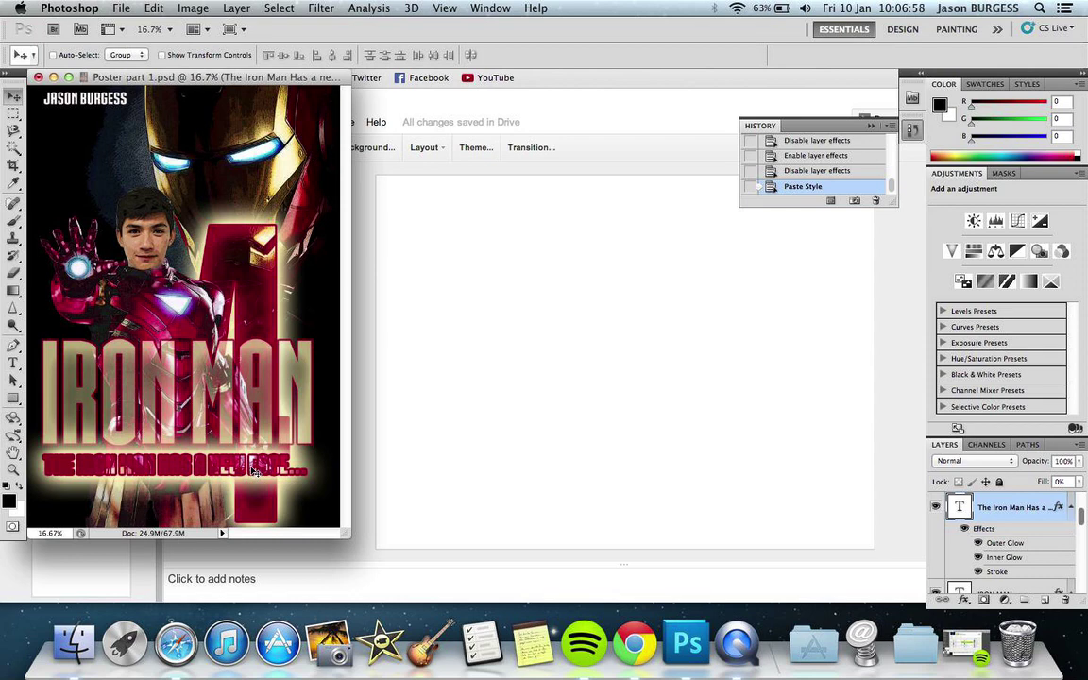
key(super+z)
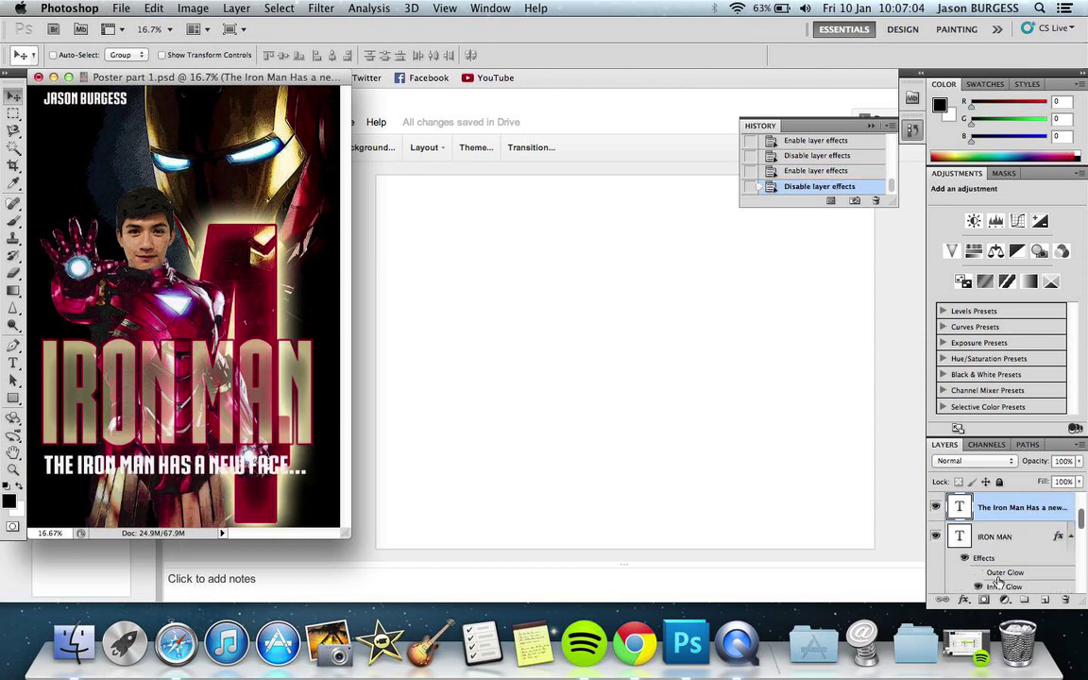
right_click(1042, 507)
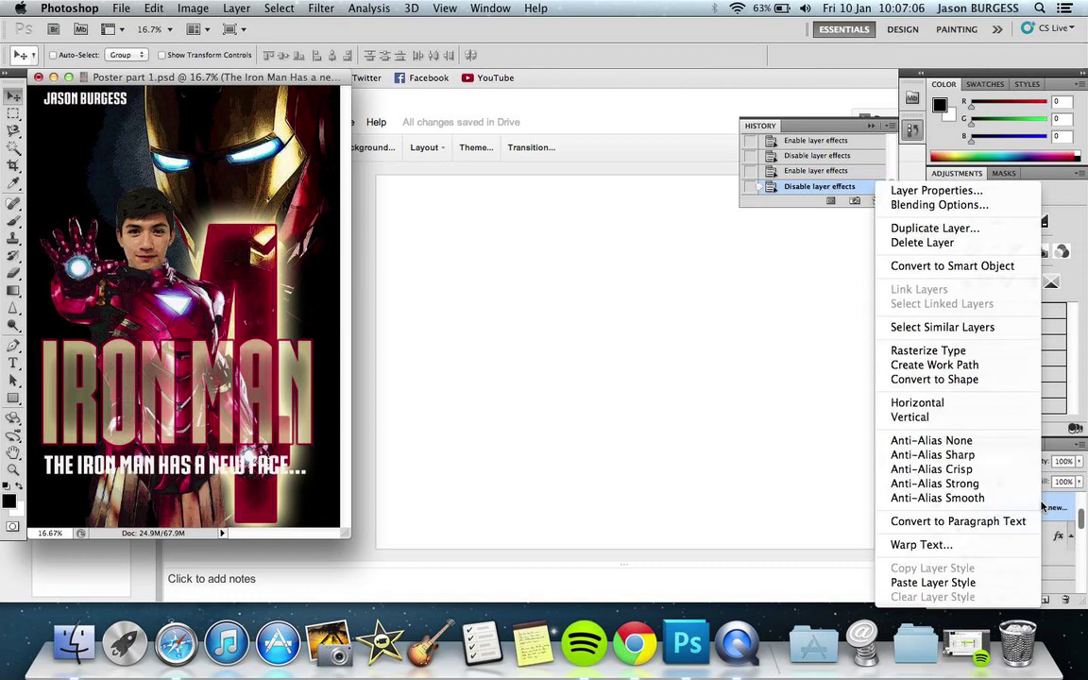
click(958, 583)
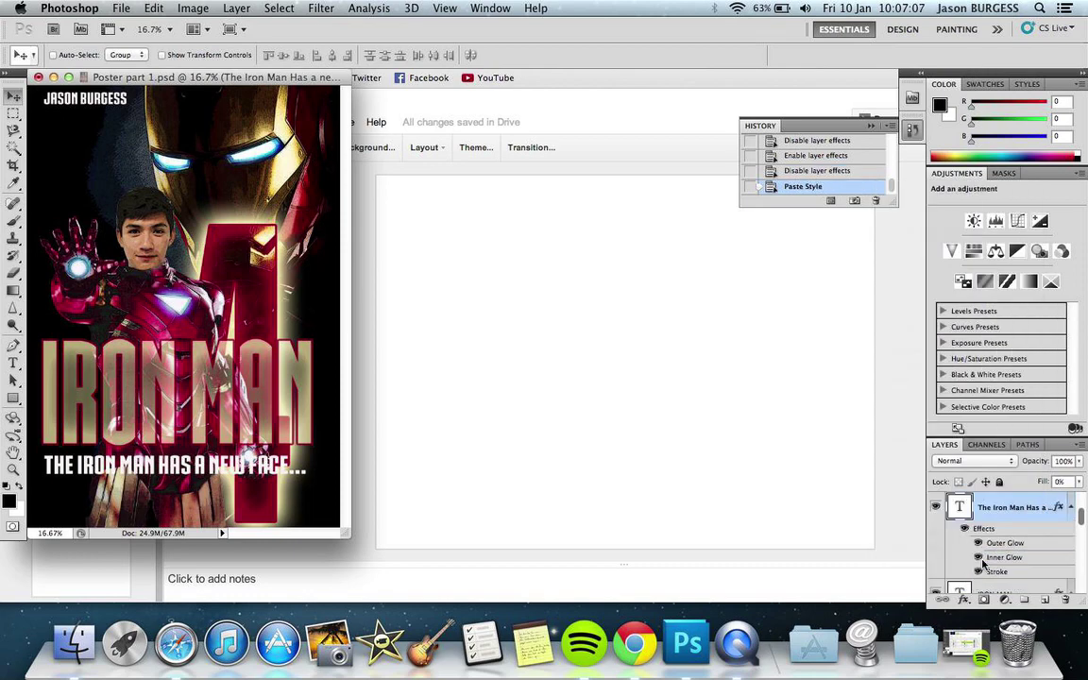
Check the Outer Glow settings in the tagline layer's Layer Style dialog and cancel out of it
key(h)
double_click(1058, 511)
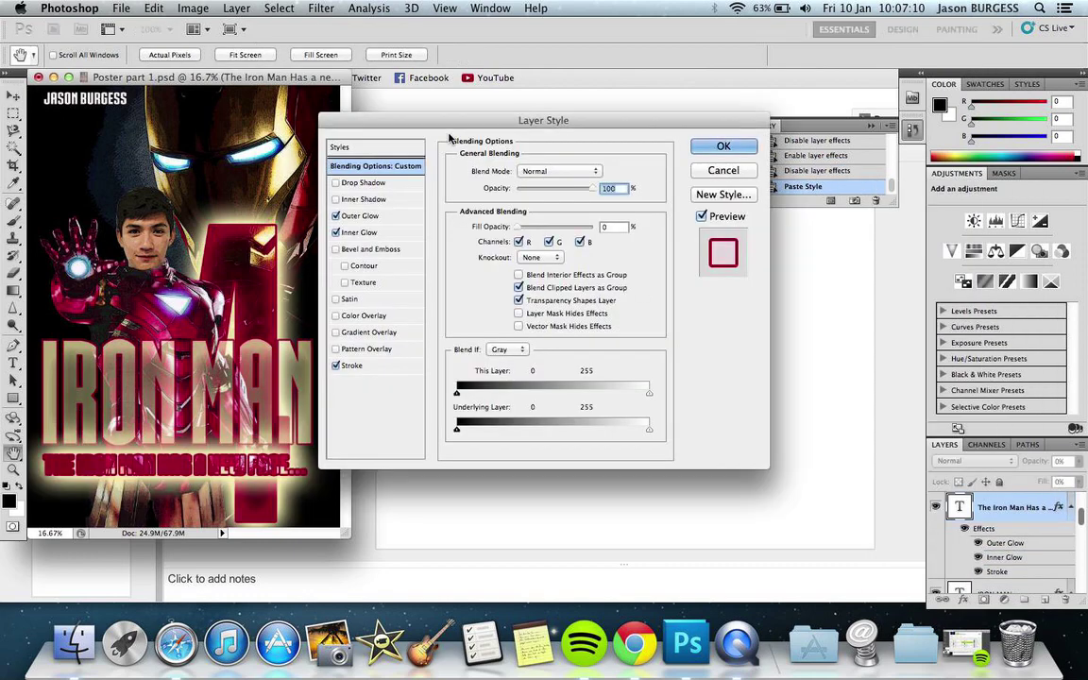
click(354, 216)
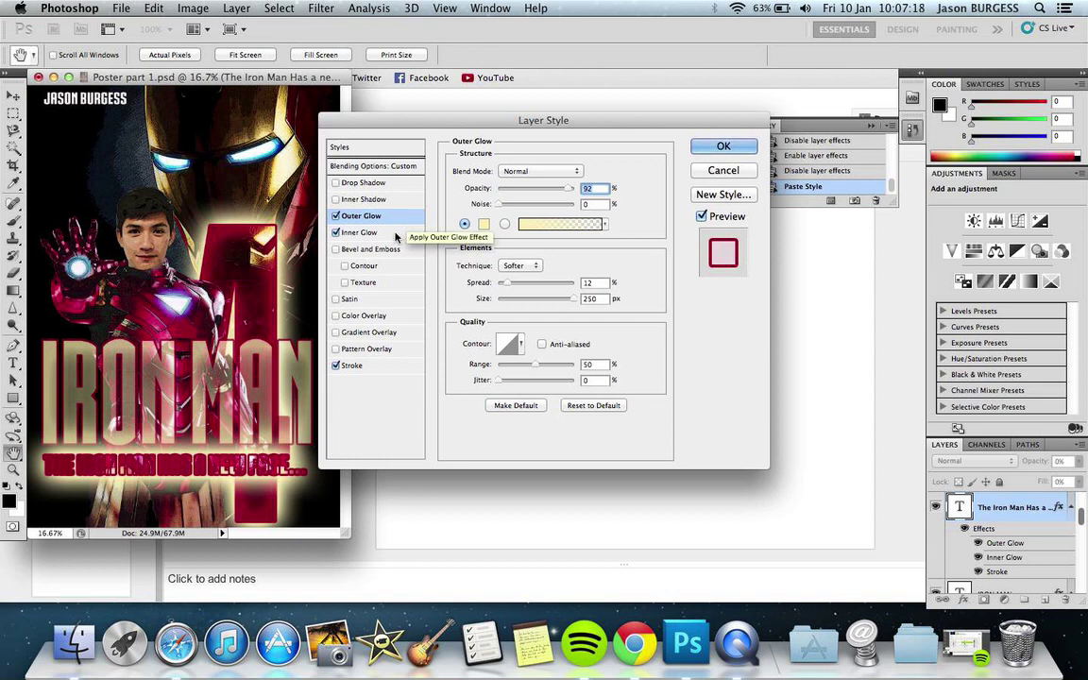
click(721, 170)
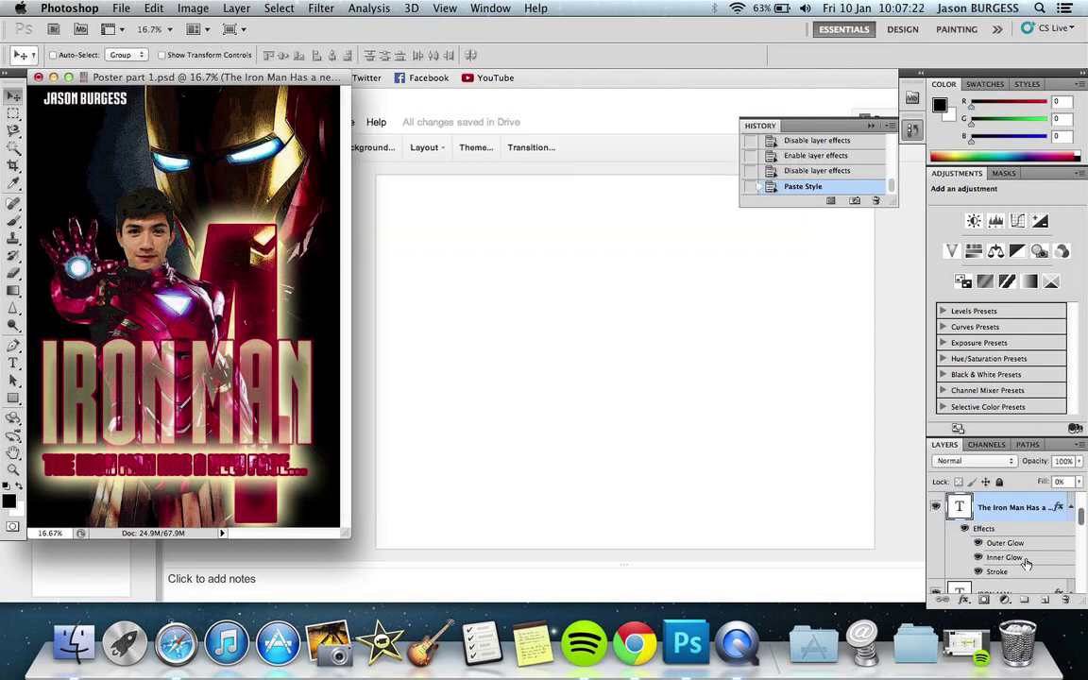
Copy the layer style of the IRON MAN title layer
scroll(1031, 551, up, 3)
scroll(1030, 551, down, 5)
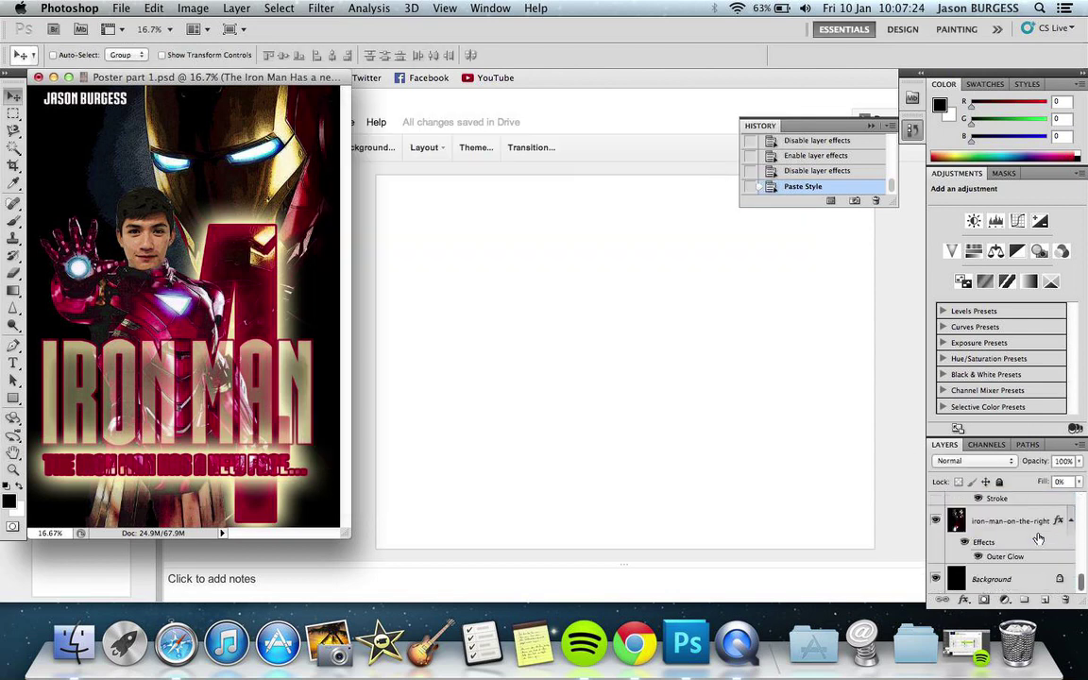
scroll(1059, 523, up, 2)
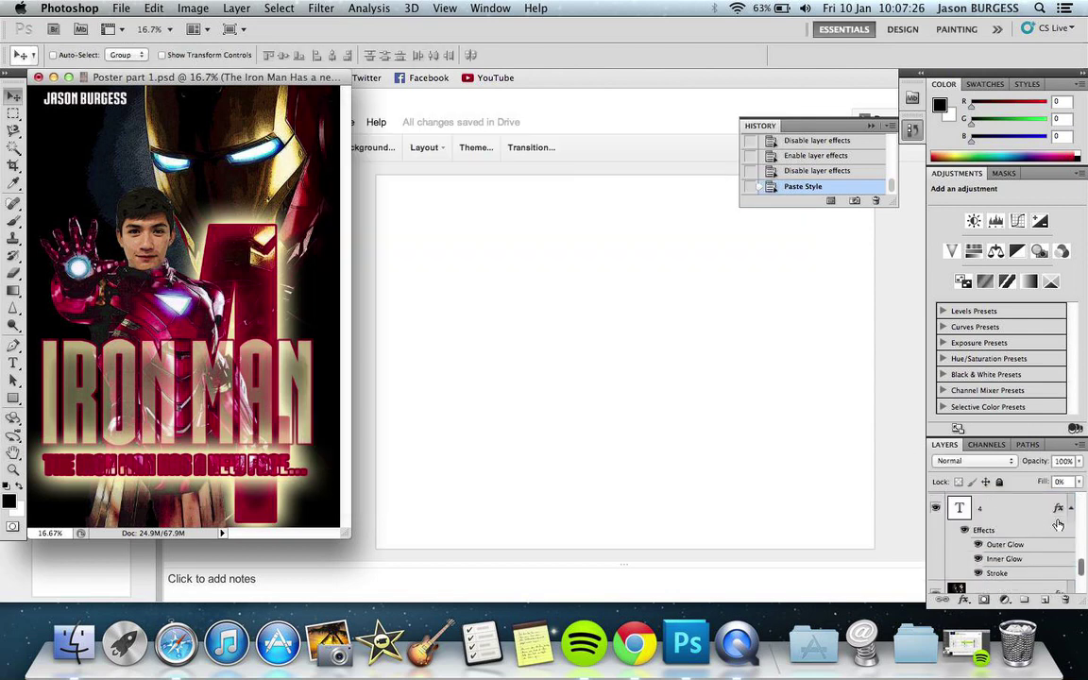
scroll(1059, 526, up, 3)
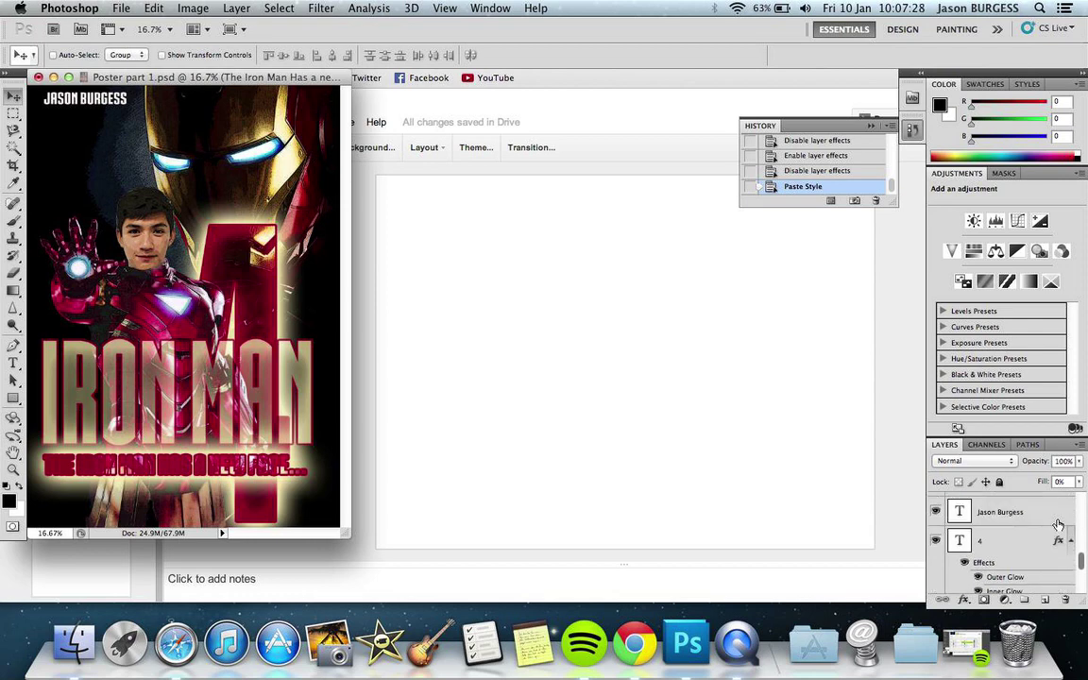
scroll(1060, 525, up, 5)
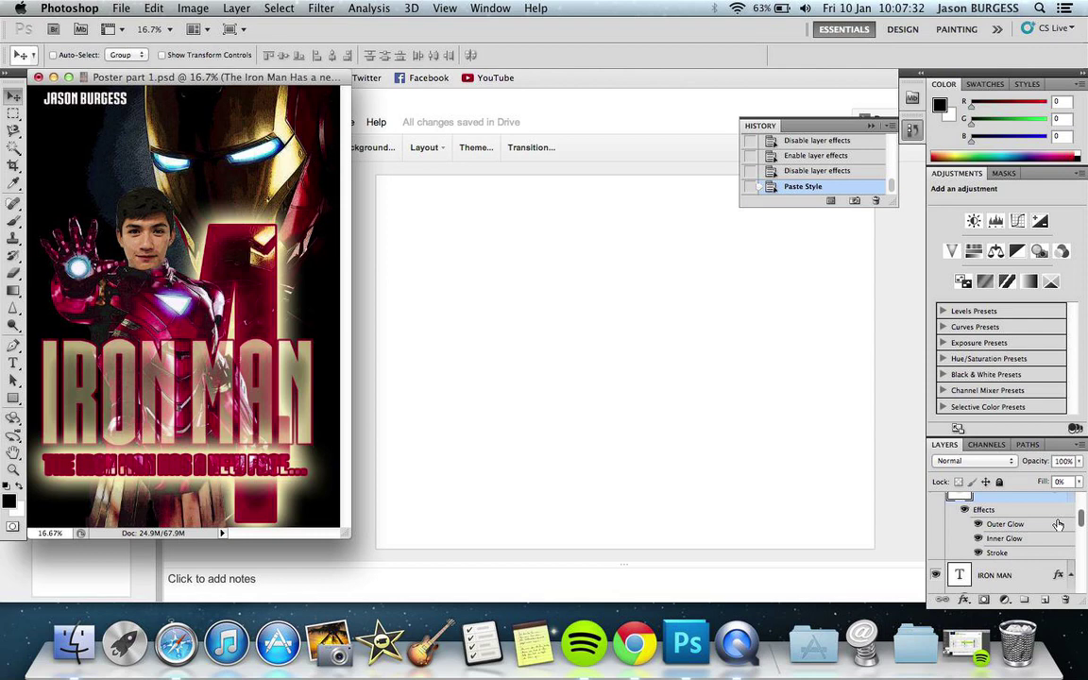
right_click(1058, 578)
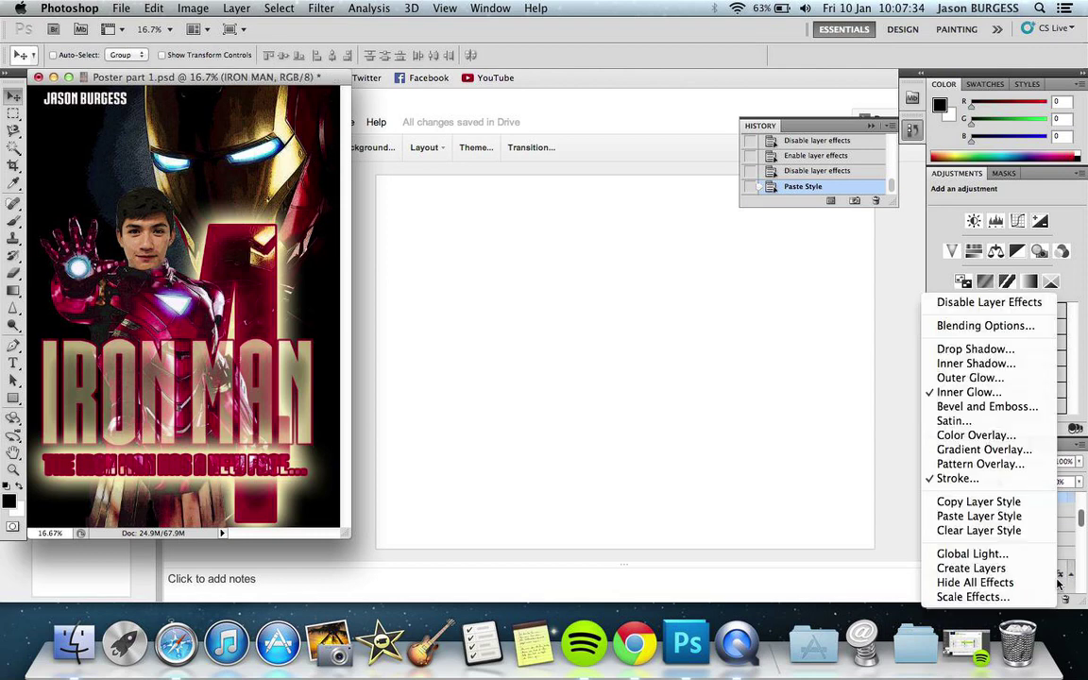
click(981, 502)
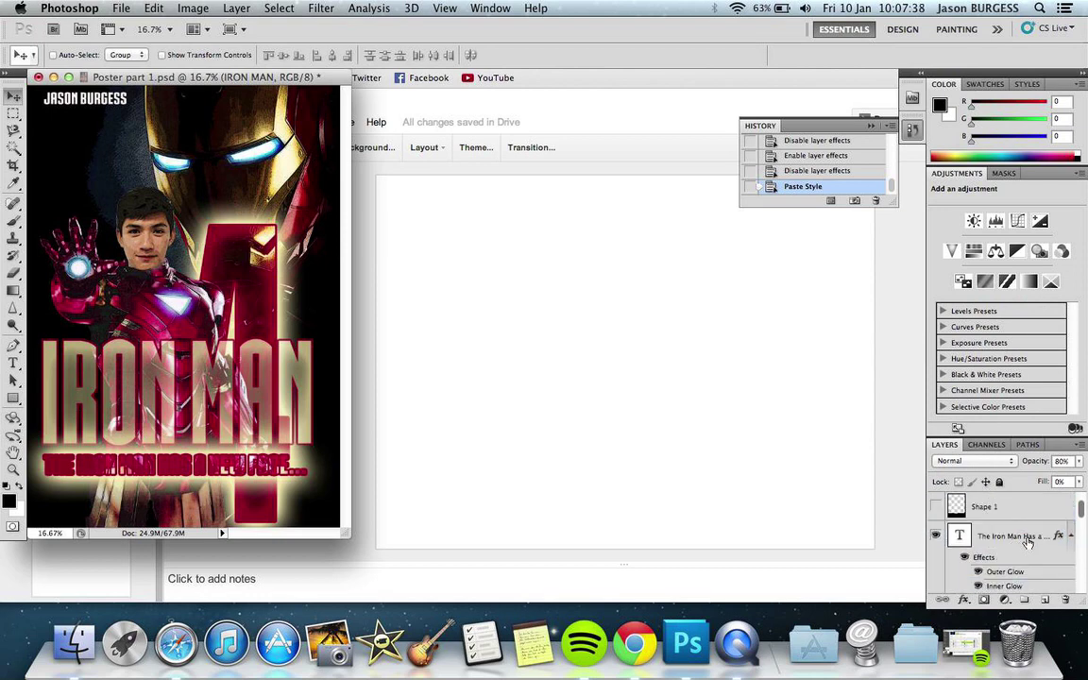
Paste the copied title style onto the tagline text layer and shift the tagline slightly to the right under the IRON MAN title
right_click(1058, 535)
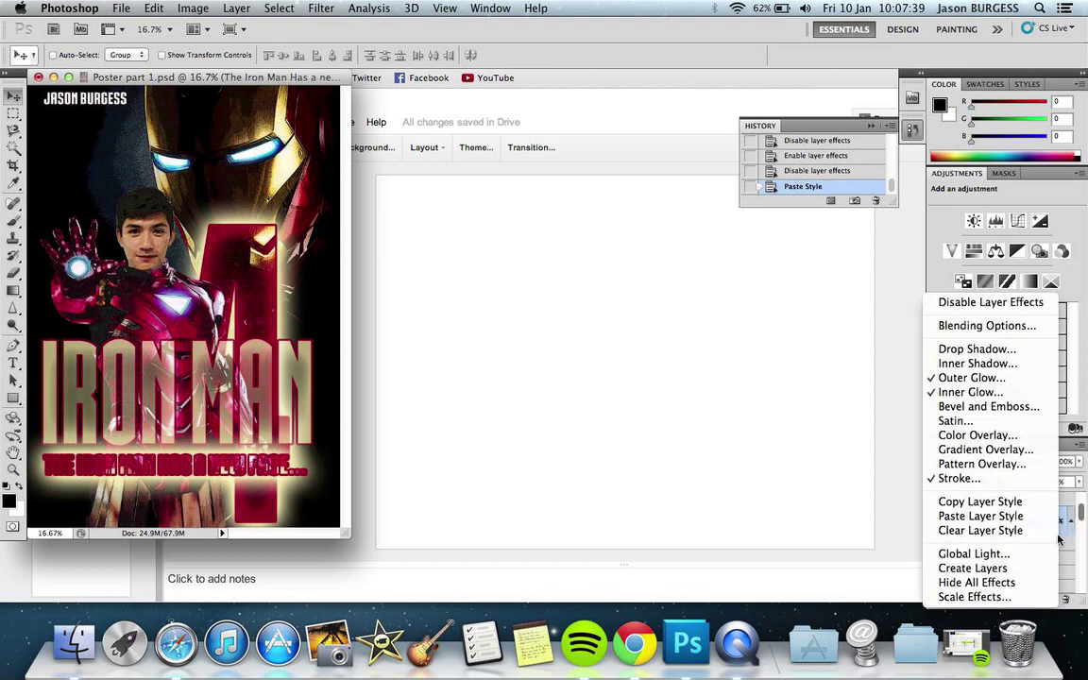
click(980, 516)
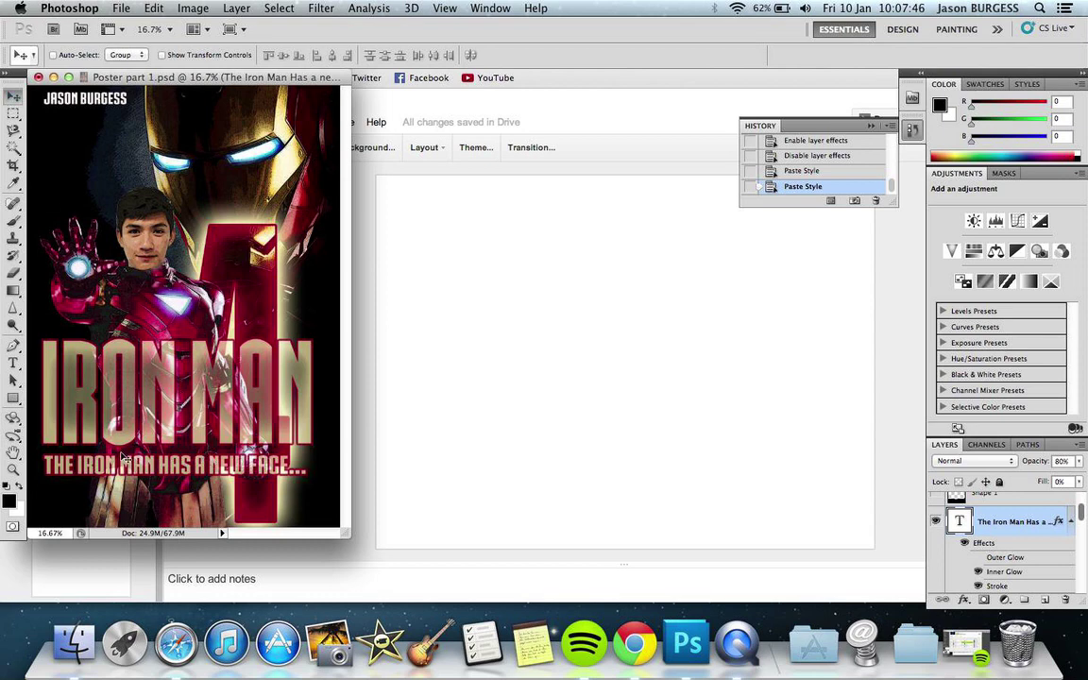
drag(121, 458, 133, 471)
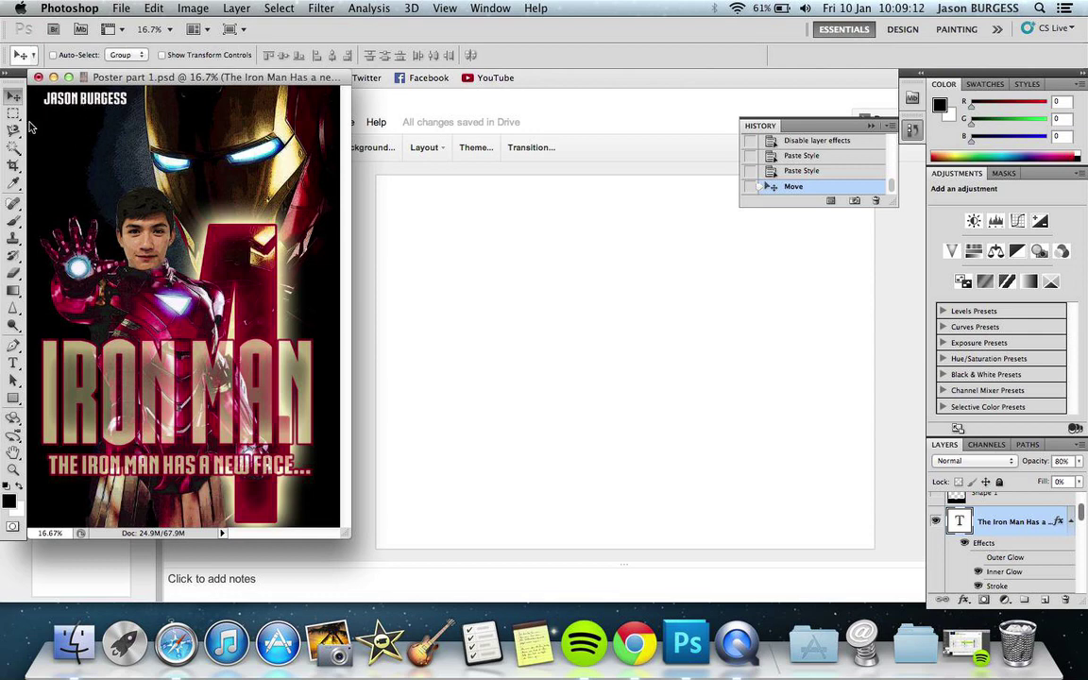
Select the whole actor's name text near the poster's upper edge, and end the text edit with its layer selected
key(t)
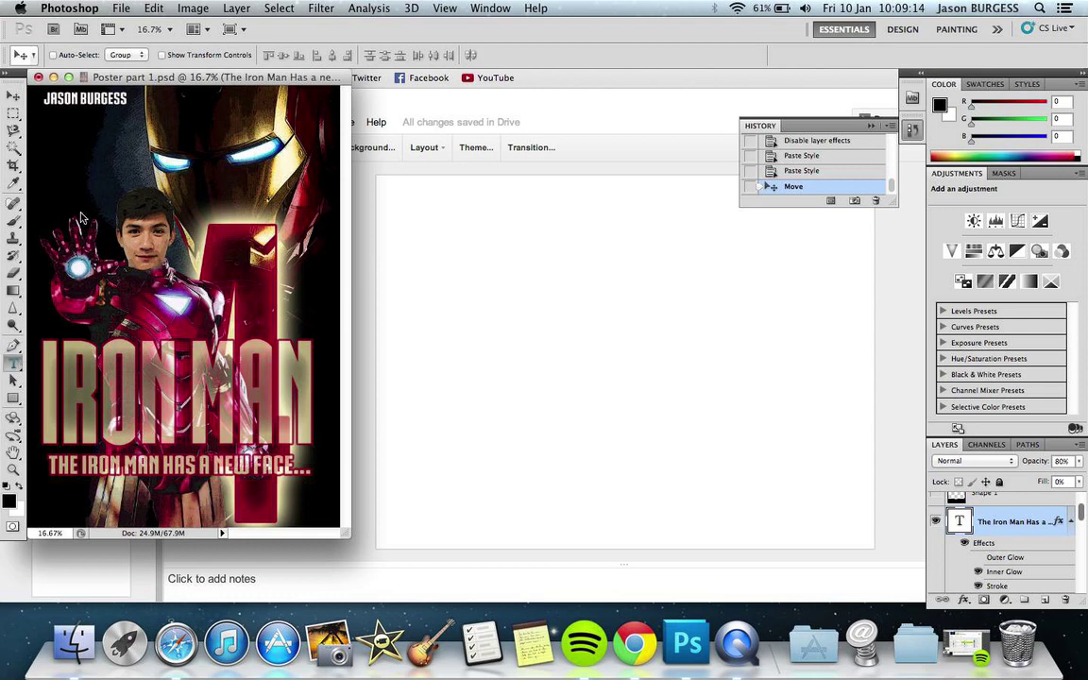
click(98, 102)
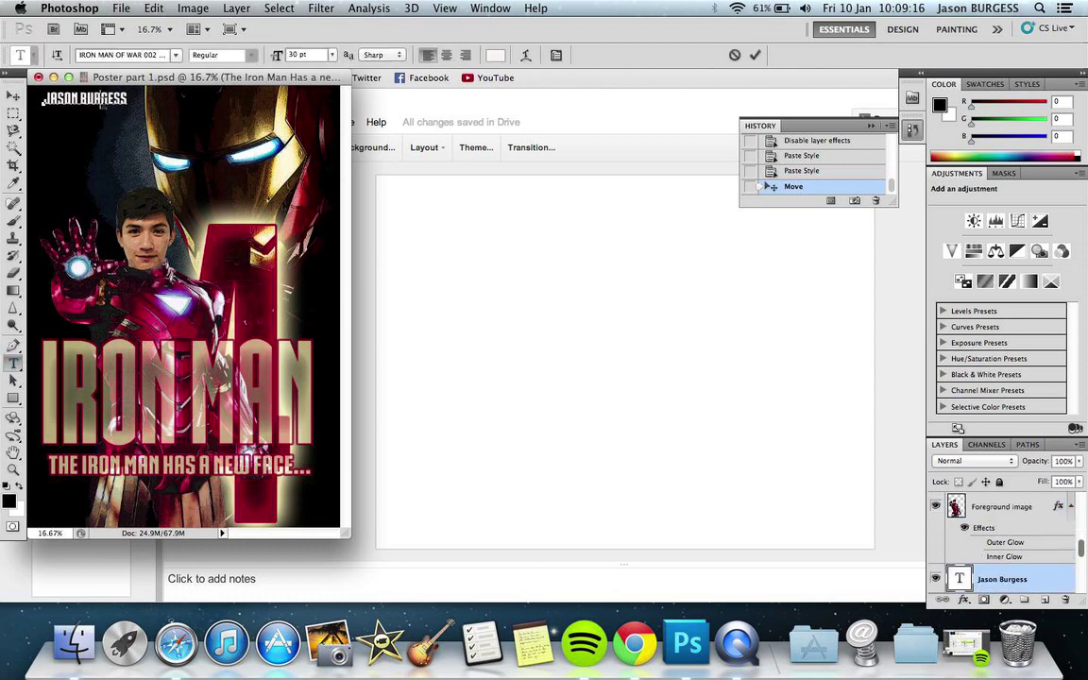
triple_click(101, 102)
click(101, 102)
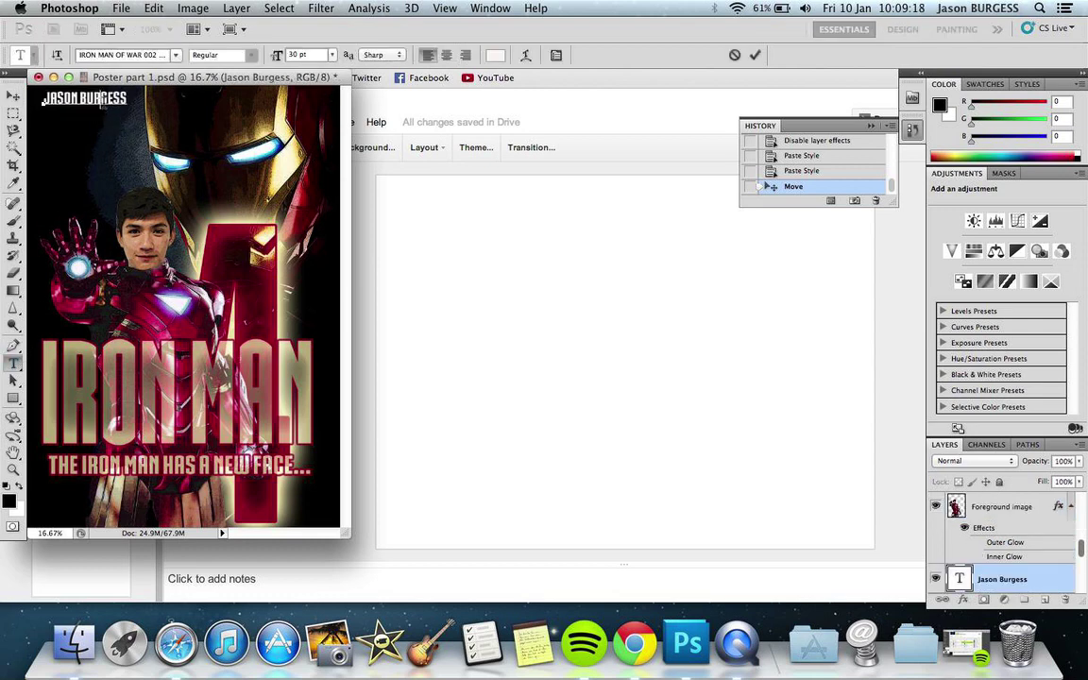
triple_click(101, 102)
double_click(102, 102)
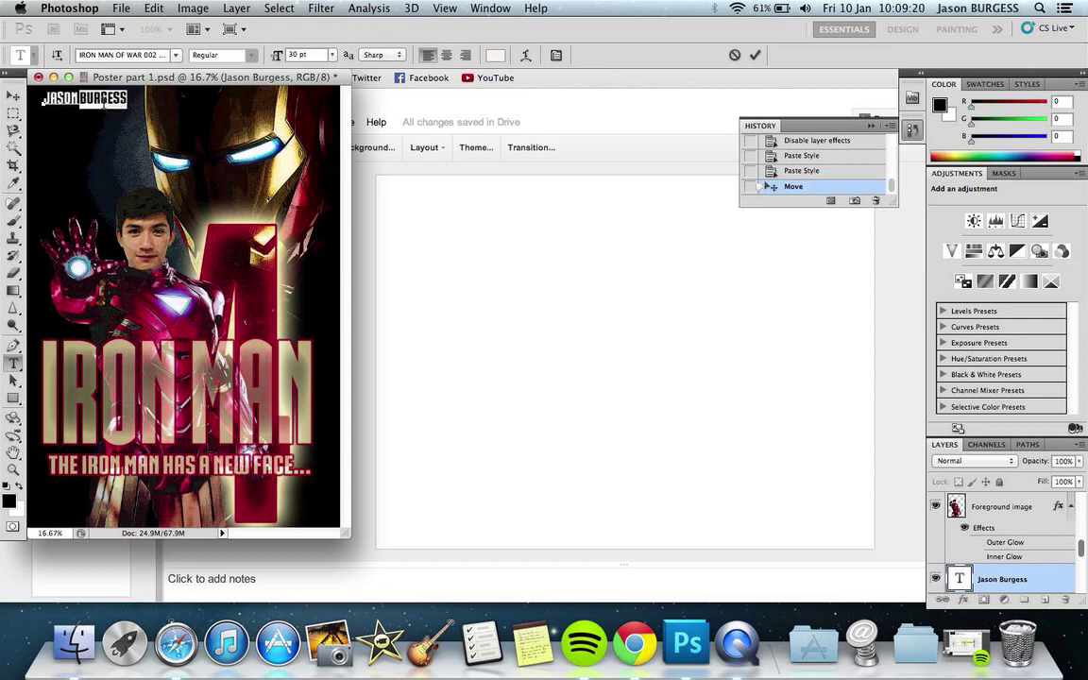
click(103, 102)
double_click(102, 102)
drag(47, 95, 124, 92)
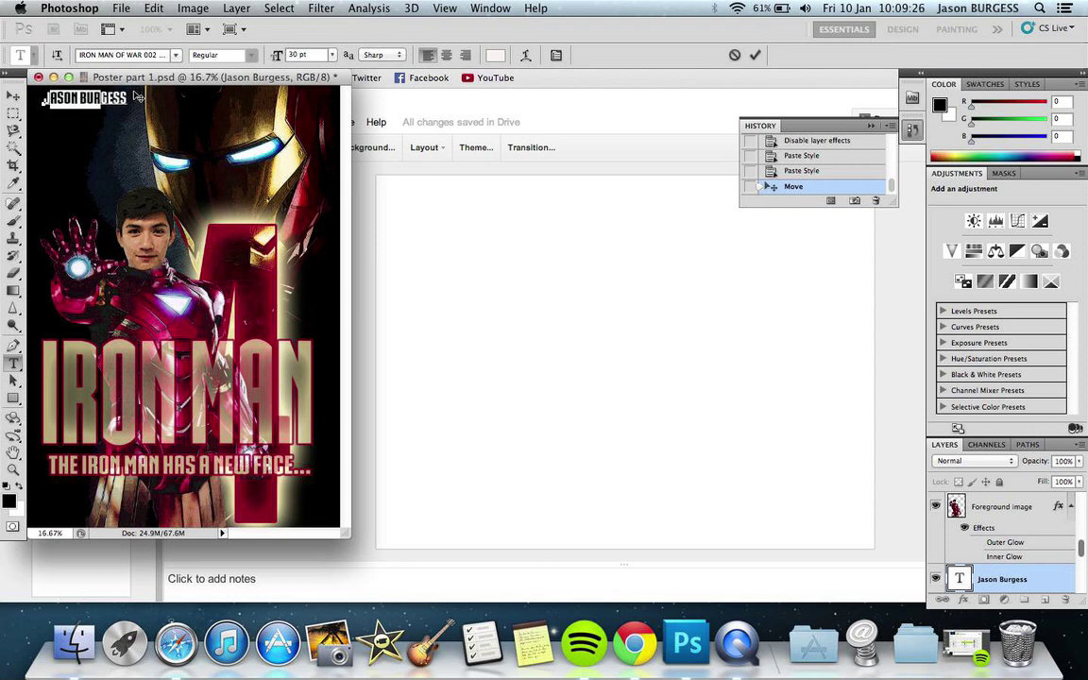
drag(124, 94, 3, 87)
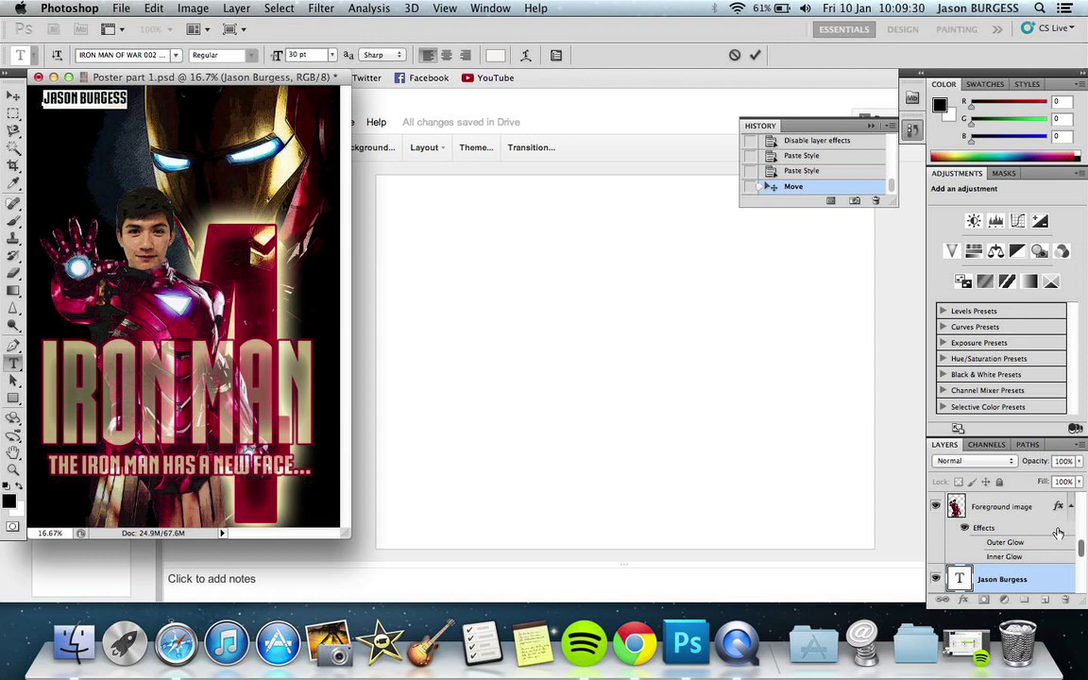
click(1029, 580)
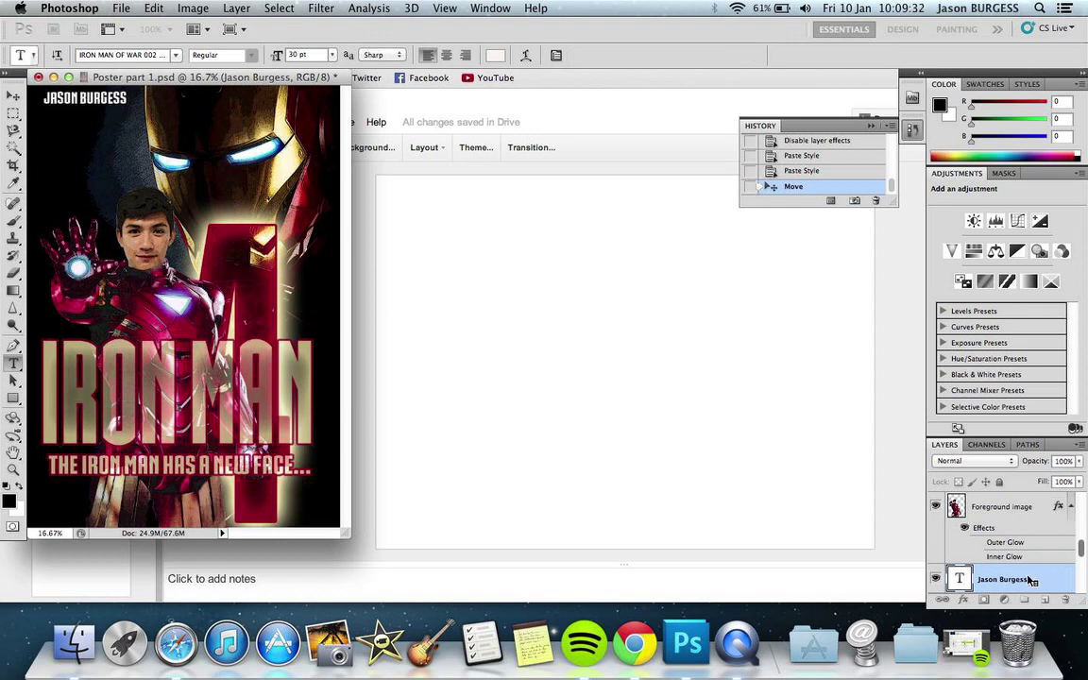
Try the copied IRON MAN title style on the actor's name layer and undo the paste
right_click(1032, 580)
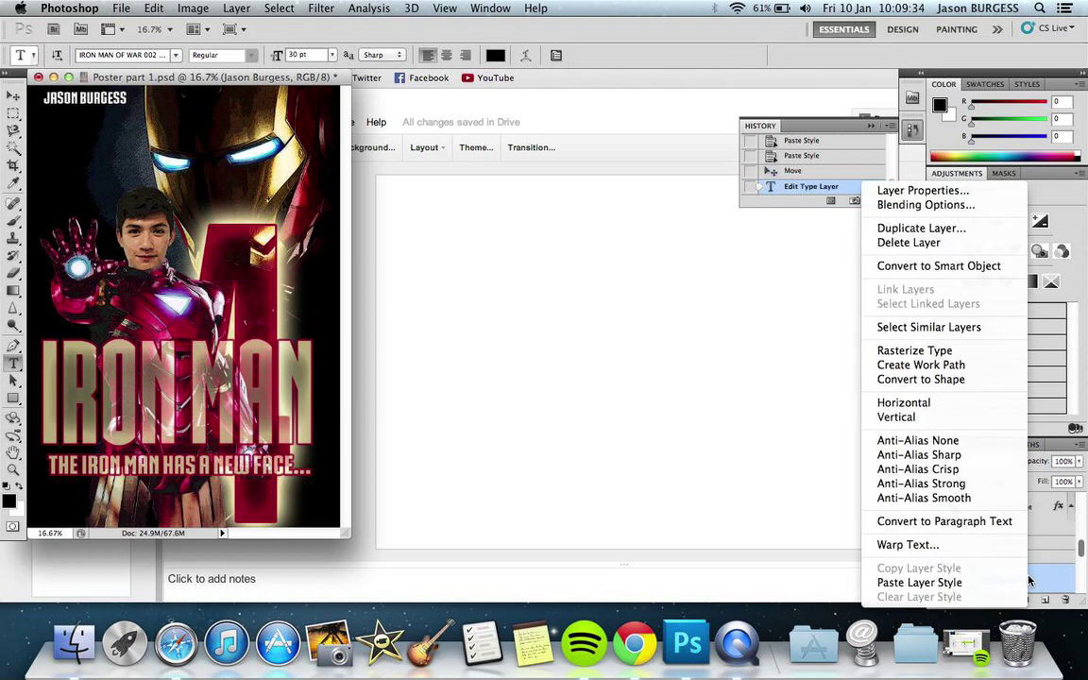
click(946, 582)
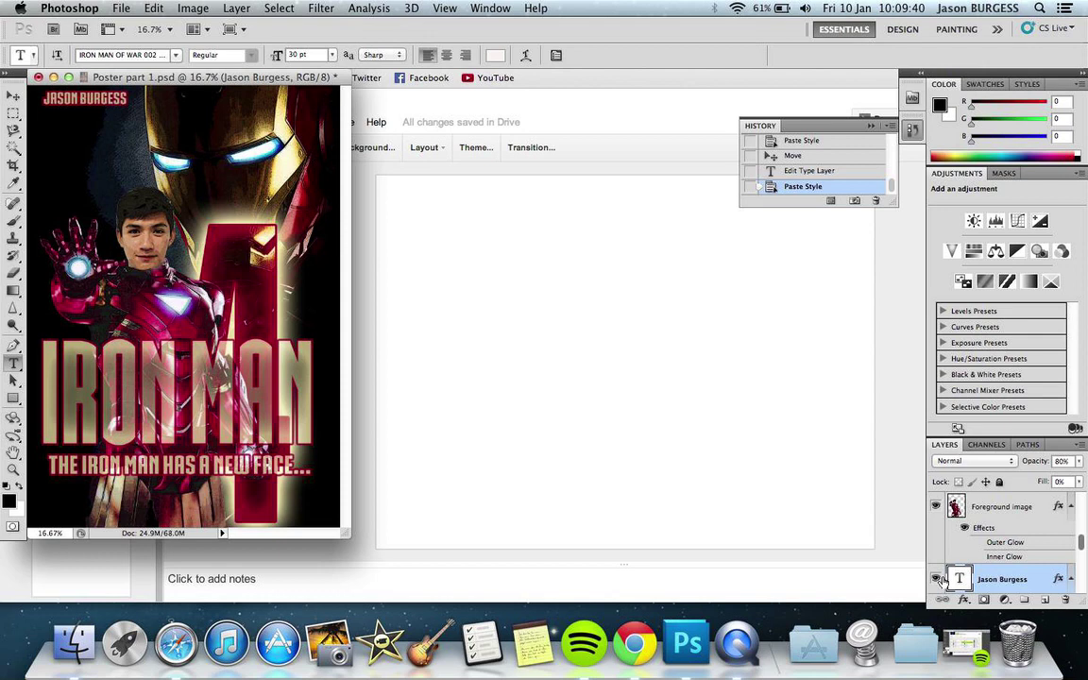
key(super+z)
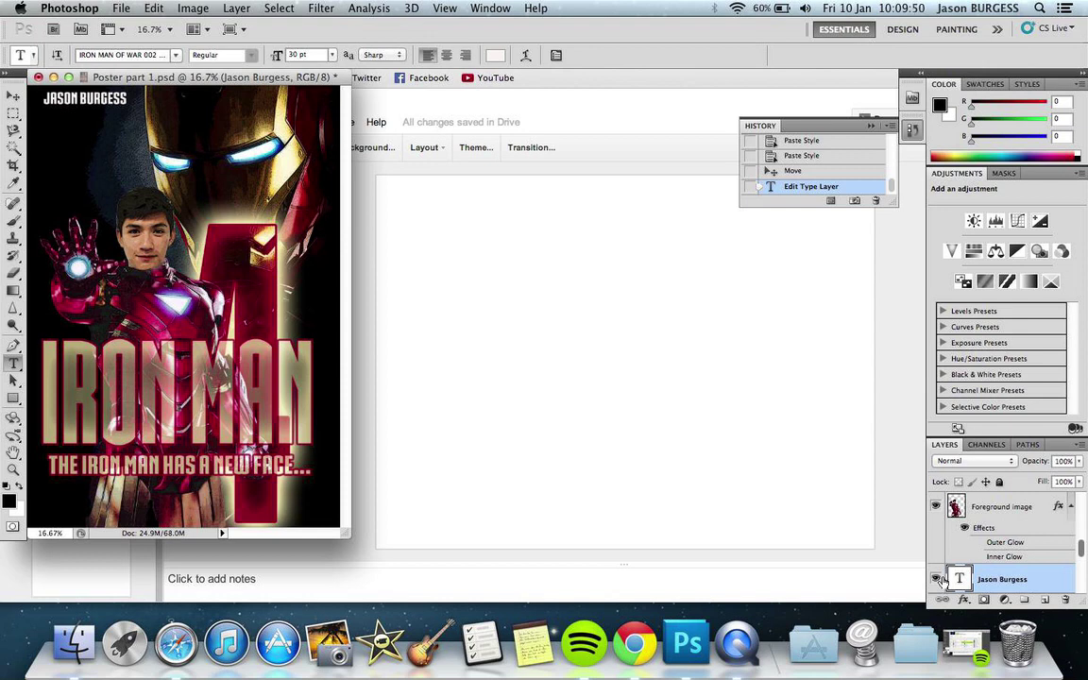
Move the actor's name horizontally along the poster's upper edge to about the centre with the Move tool
click(13, 97)
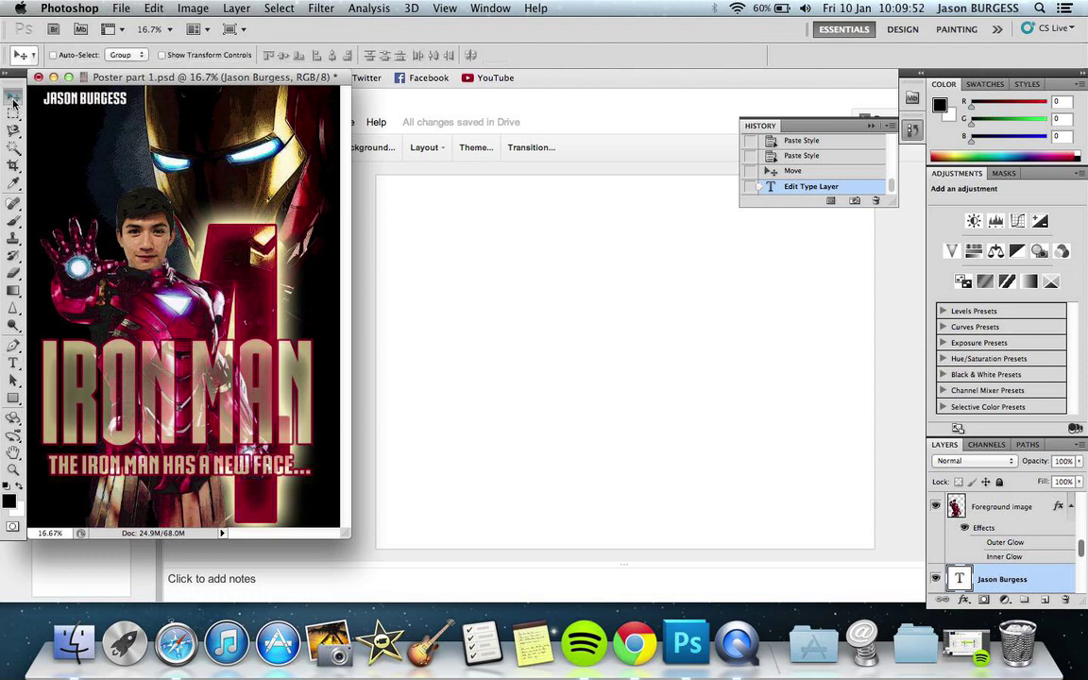
drag(106, 100, 197, 98)
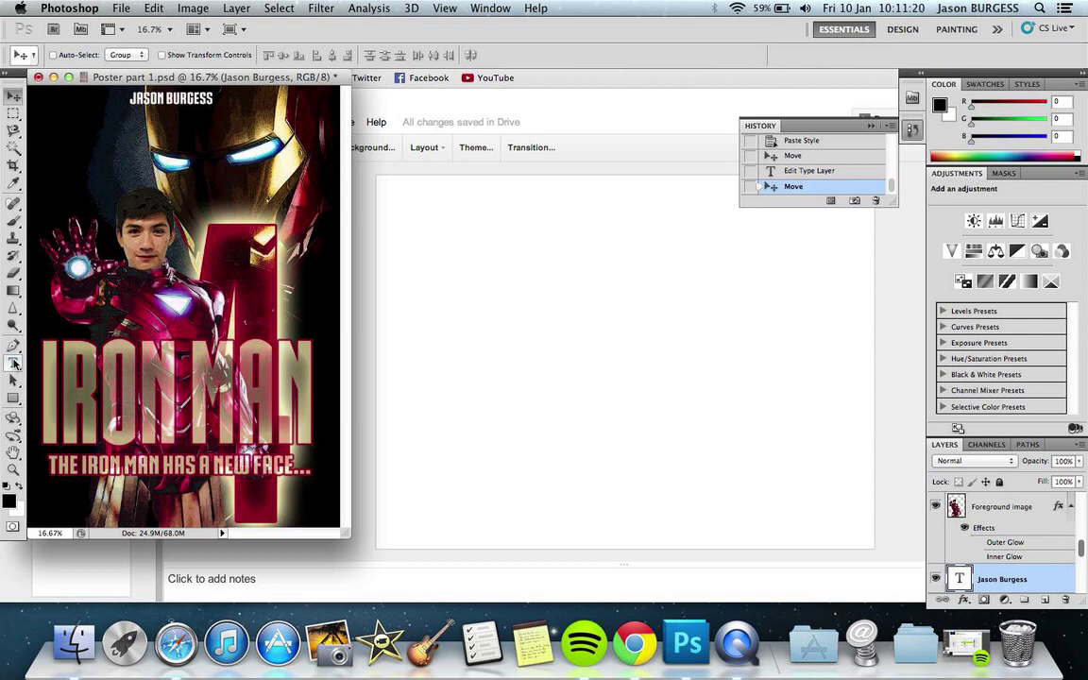
click(193, 8)
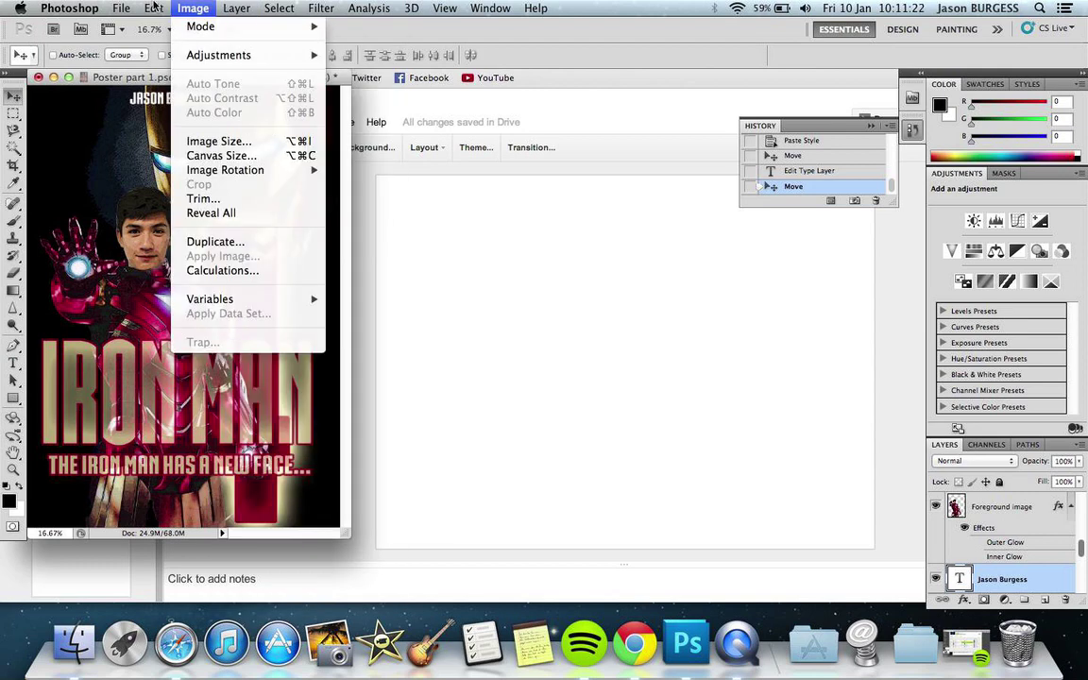
mouse_move(154, 8)
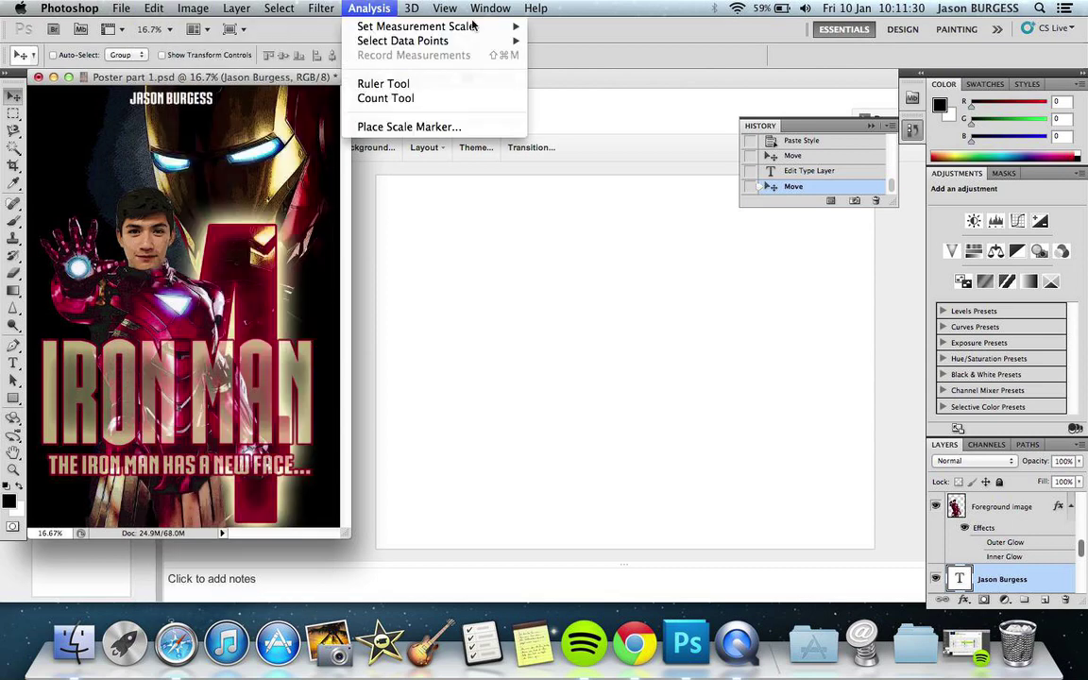
click(727, 17)
key(Escape)
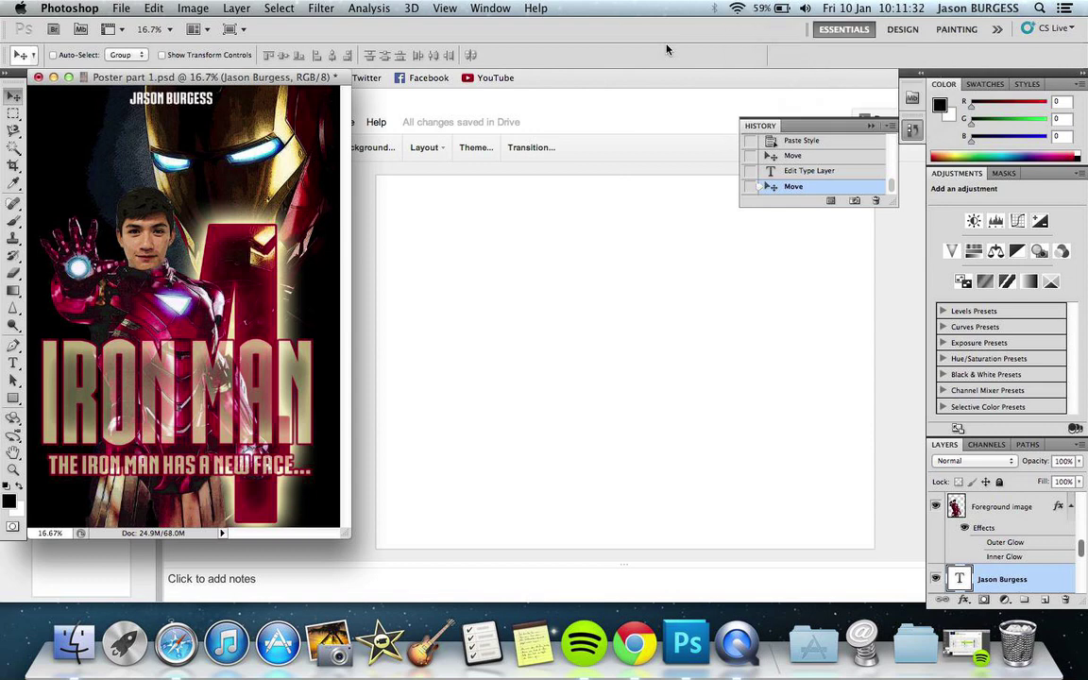